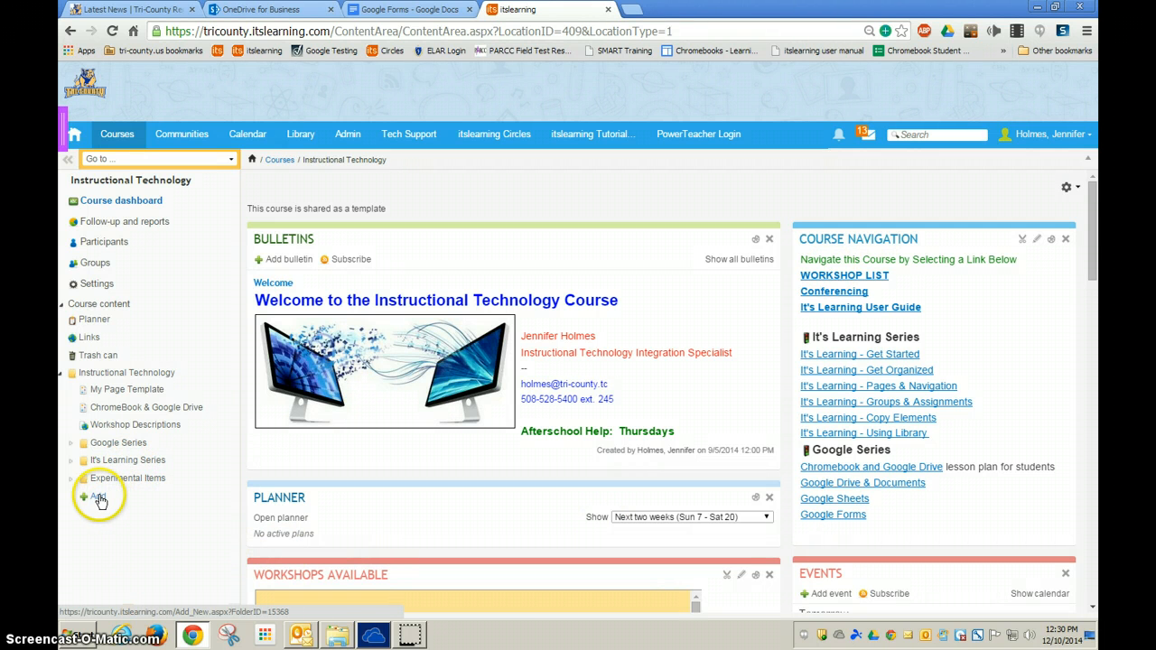
- Add an assignment titled "Example Assignment" to the Instructional Technology folder, with directions to incorporate Google Sheets into 3 lesson plans and submit them for PDPs
click(99, 500)
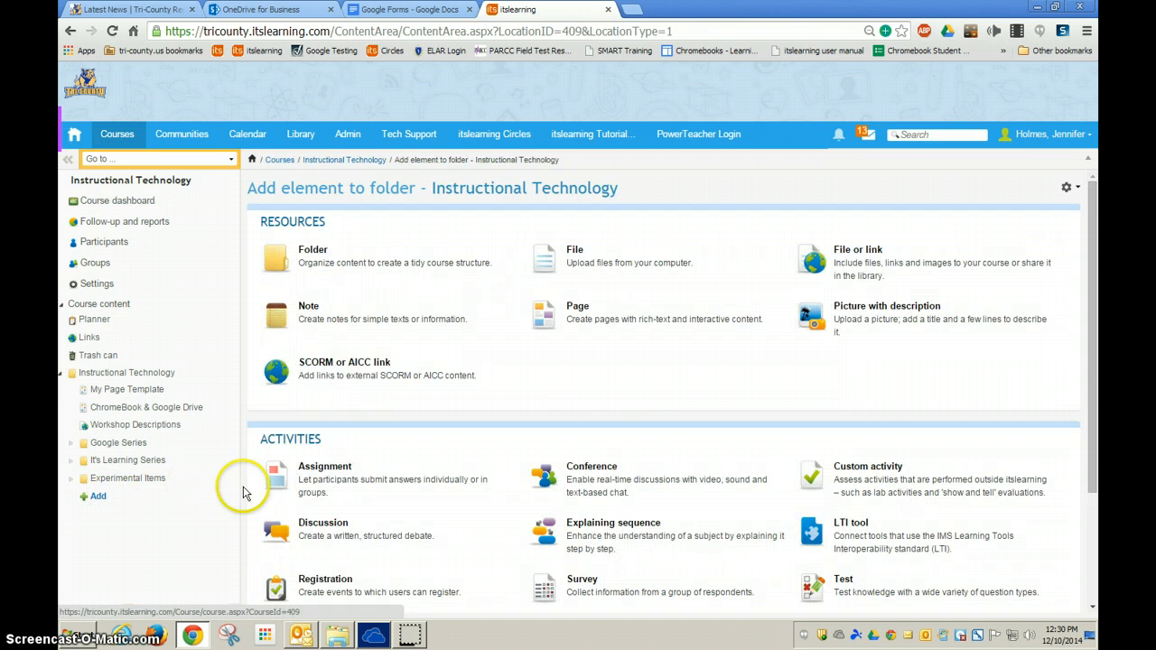
click(384, 497)
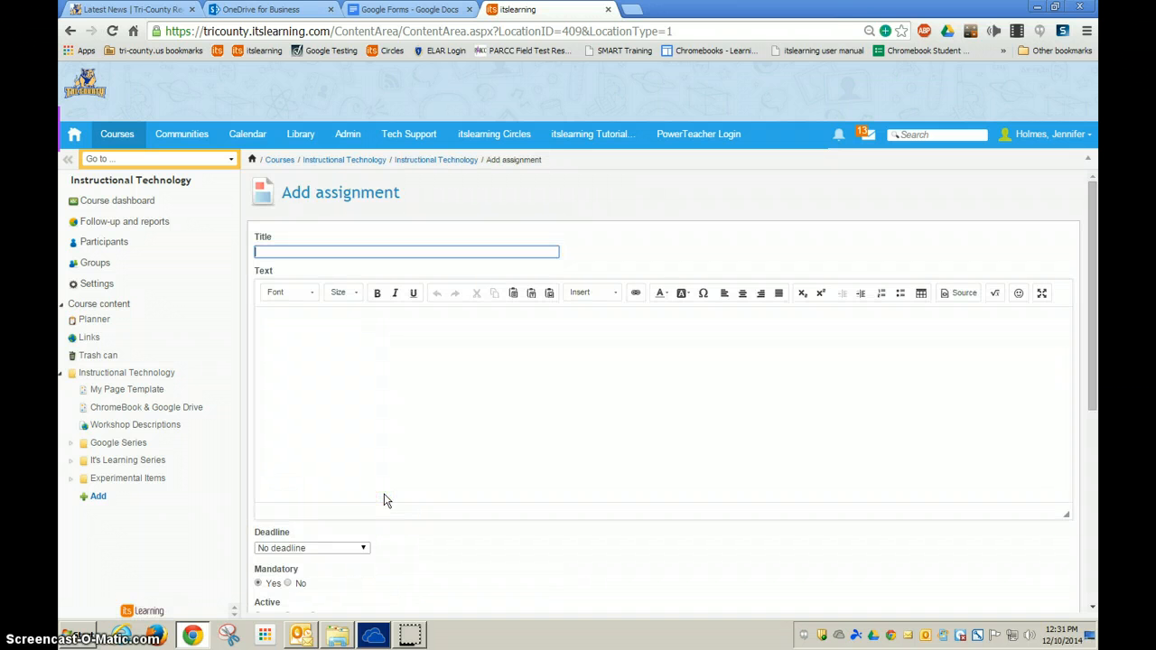
click(293, 251)
text(Example Assignment)
click(341, 338)
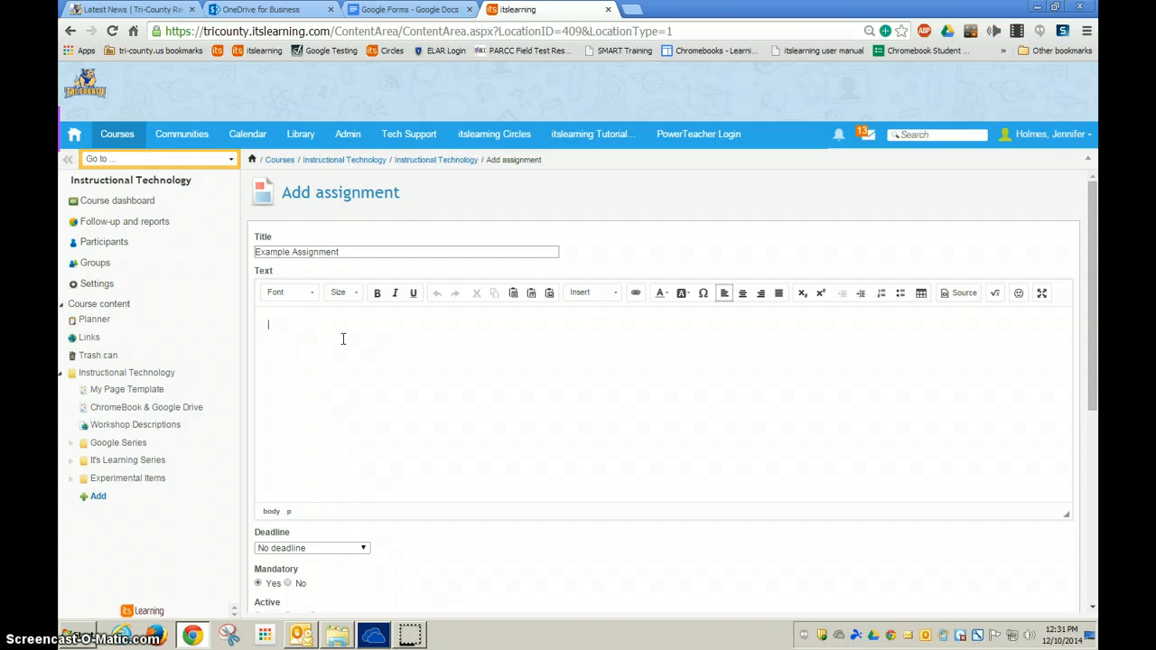
text(In order to qualify for PDPs, the activity must consume 10 hours.  You spent one hour in class, add another hour by submitting the assignment.  Assignment Directions Use the knowledge you learned from this one hour segment to: 1.  Incorporate Google Sheets into 3 lesson plans.  Submit the lesson plans by selecting 'answer' and then submit the Agenda of your plans by uploading your plans or pasting in the text box.)
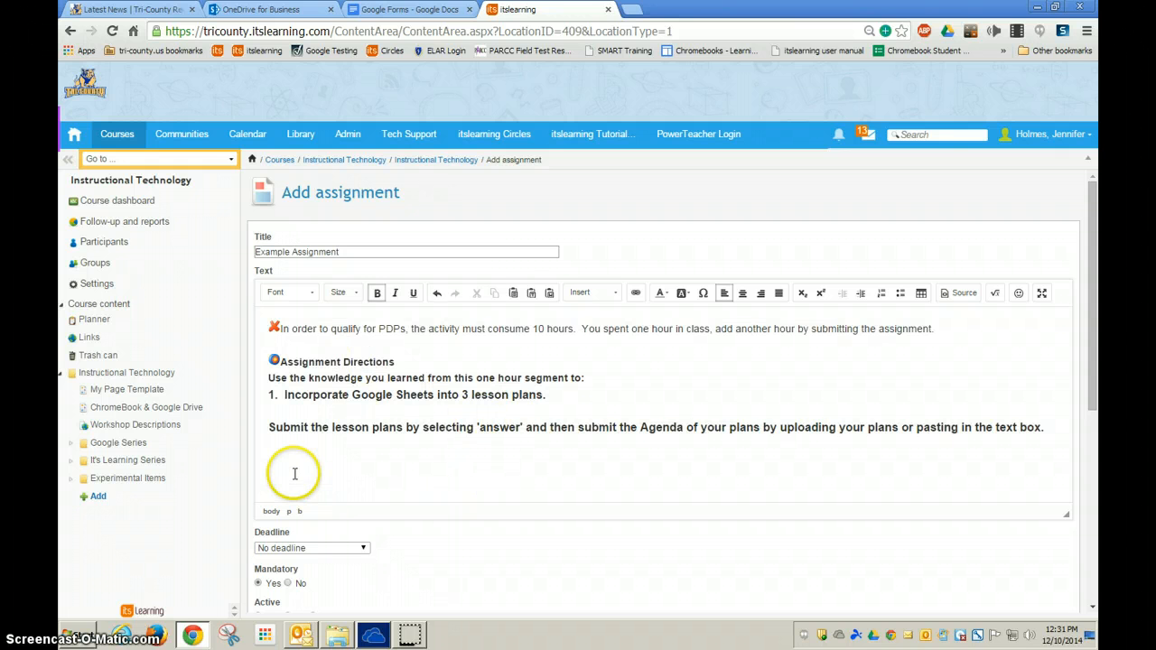
- Try out plagiarism control for the assignment and switch it back off
scroll(443, 495, down, 1)
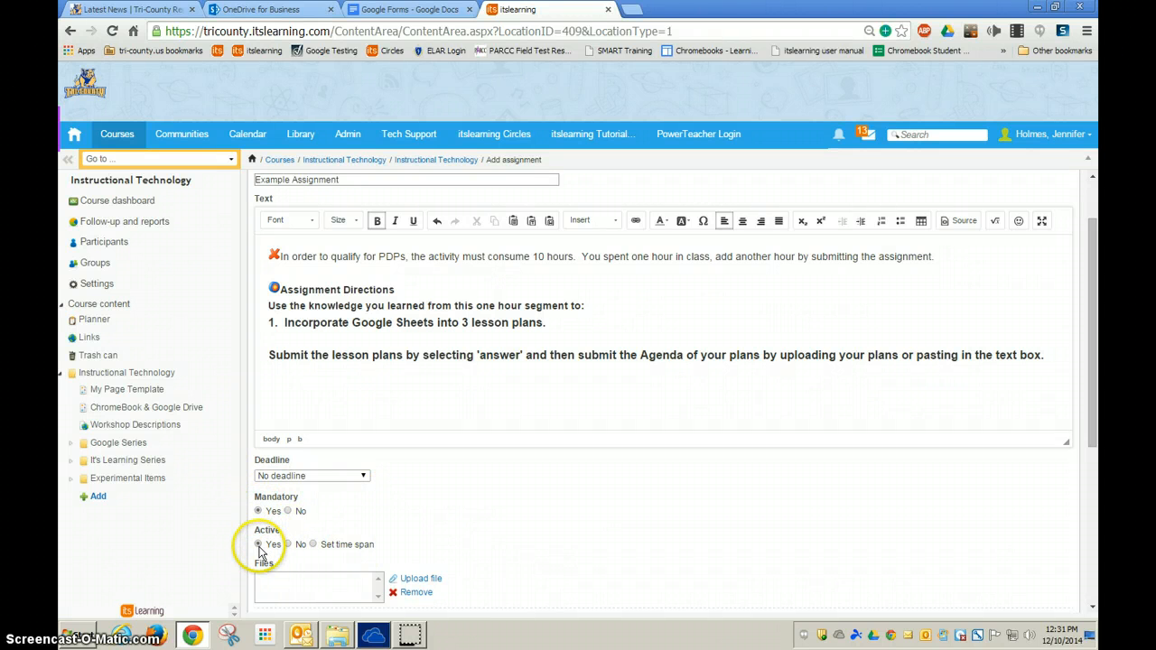
scroll(443, 533, down, 2)
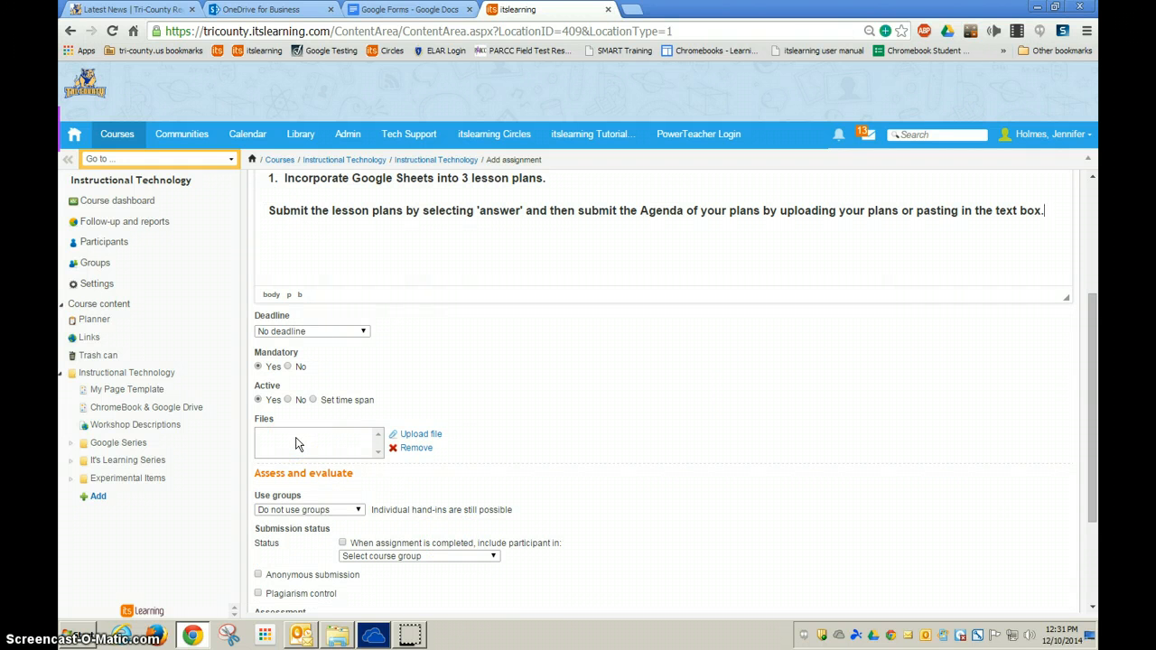
scroll(431, 524, down, 1)
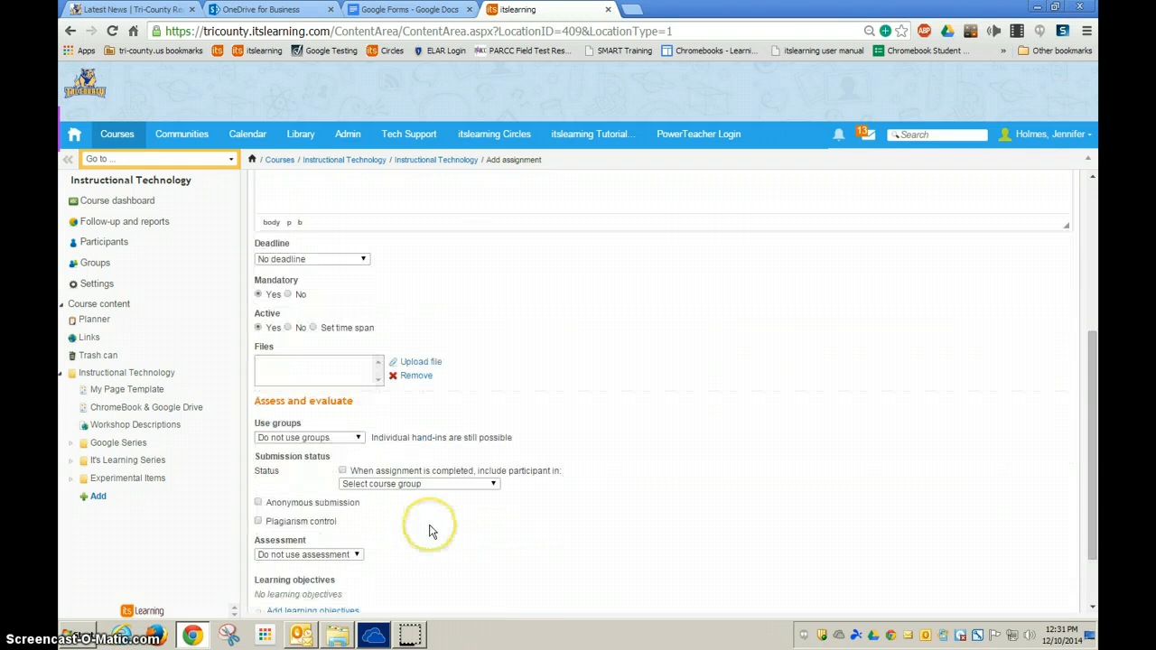
click(259, 524)
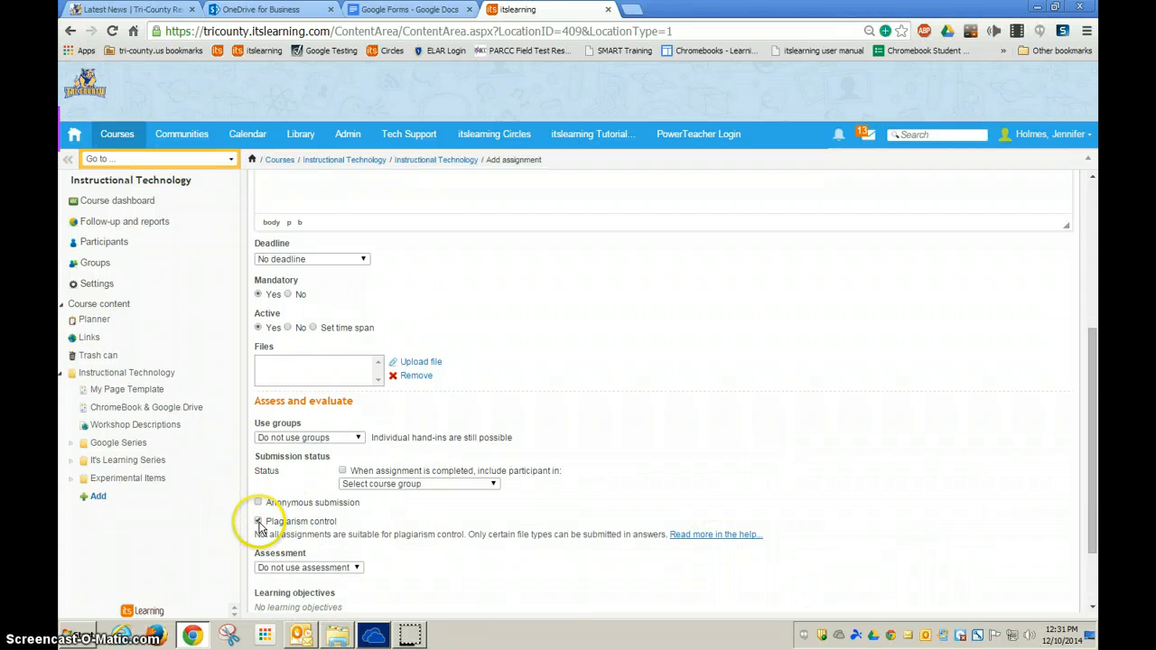
click(260, 524)
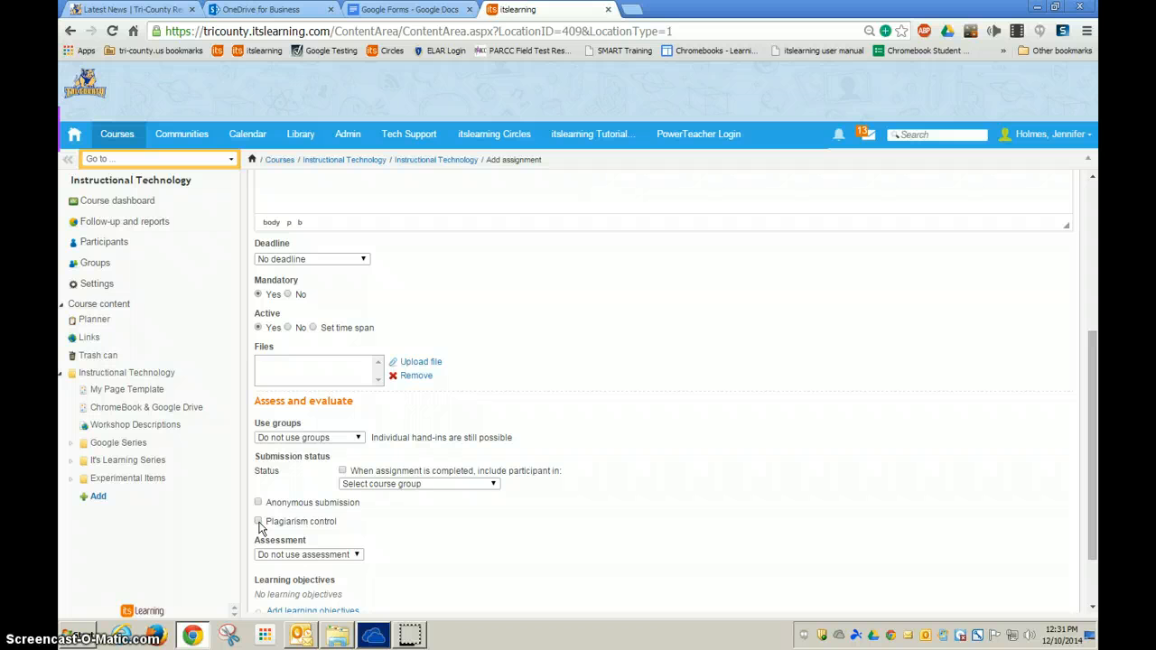
- Set the assignment's assessment scale to A - F and save the assignment
scroll(457, 547, down, 2)
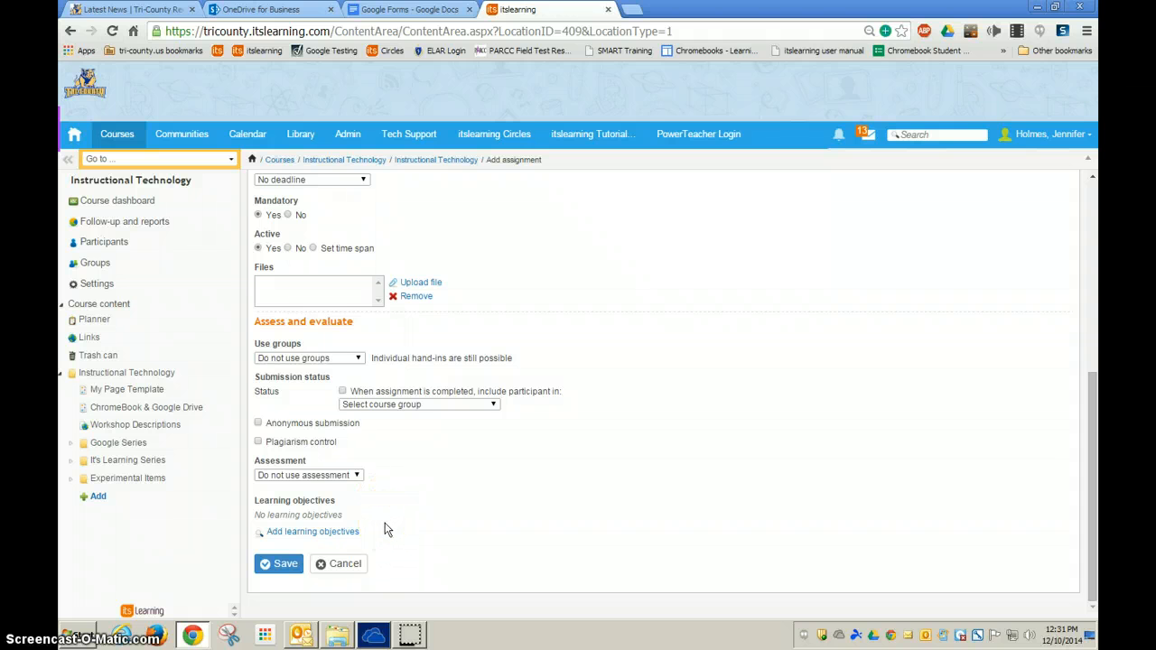
click(309, 475)
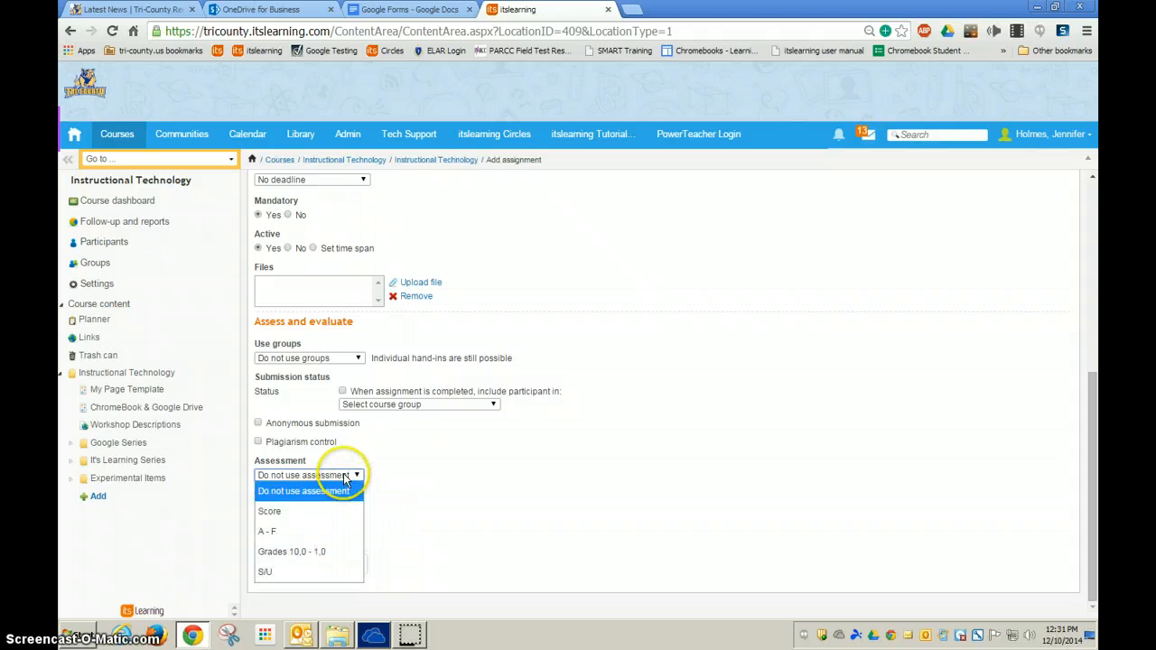
click(315, 528)
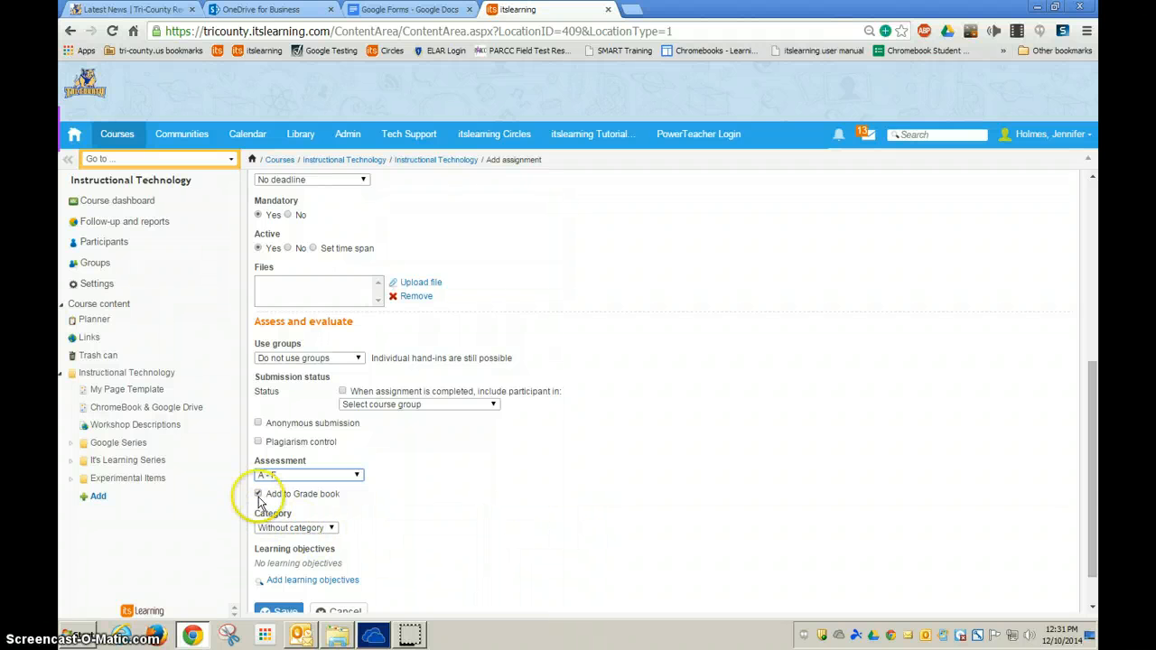
scroll(374, 509, down, 2)
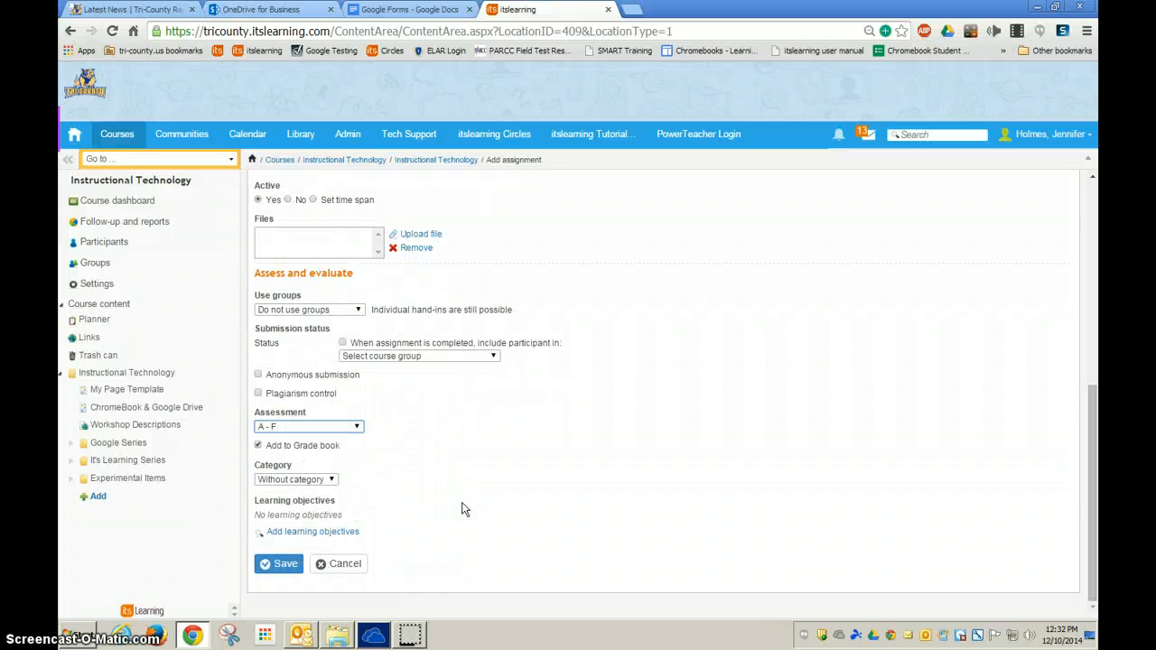
click(284, 565)
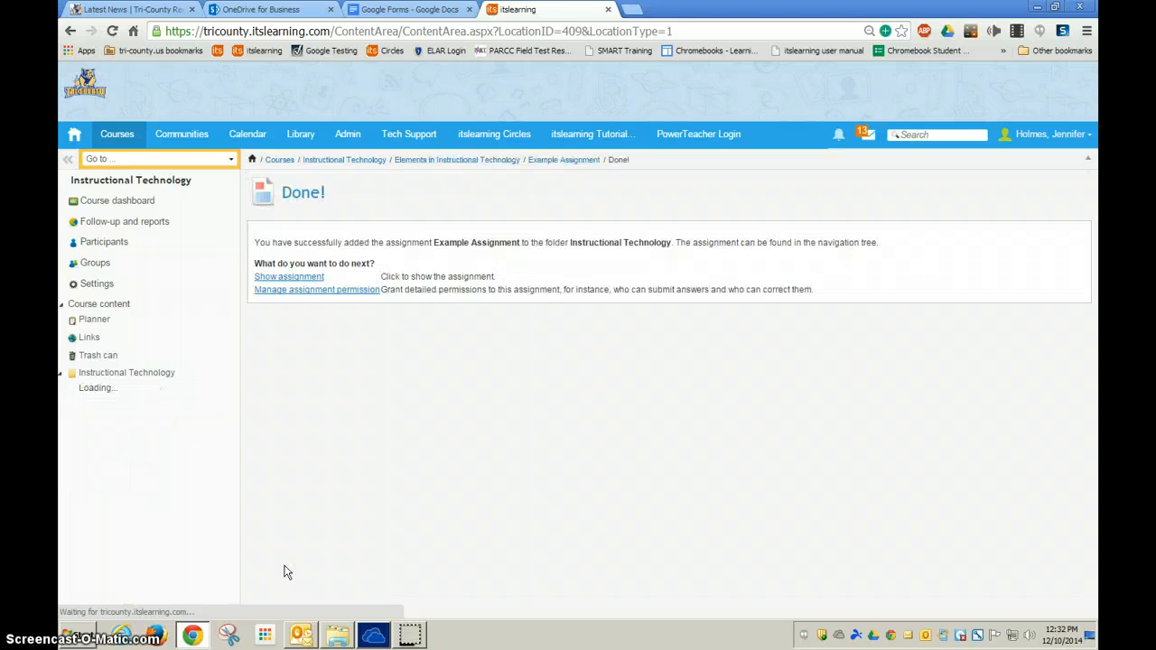
- Show the new Example Assignment and start an answer to it, ready to write in the answer's text area
click(287, 278)
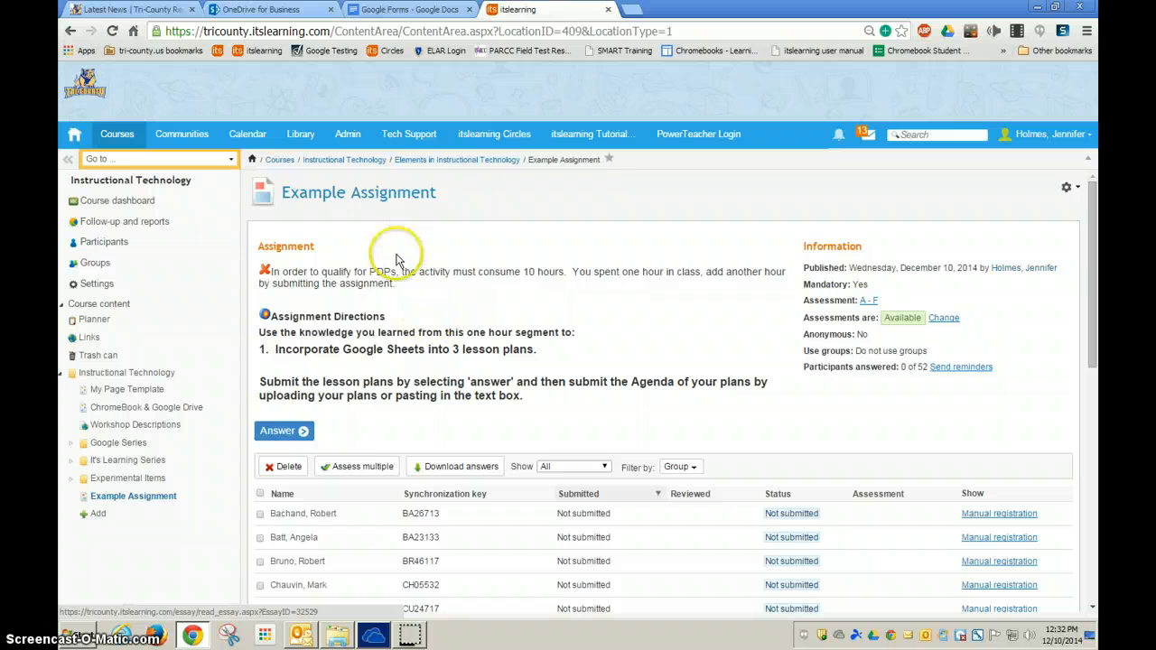
click(283, 435)
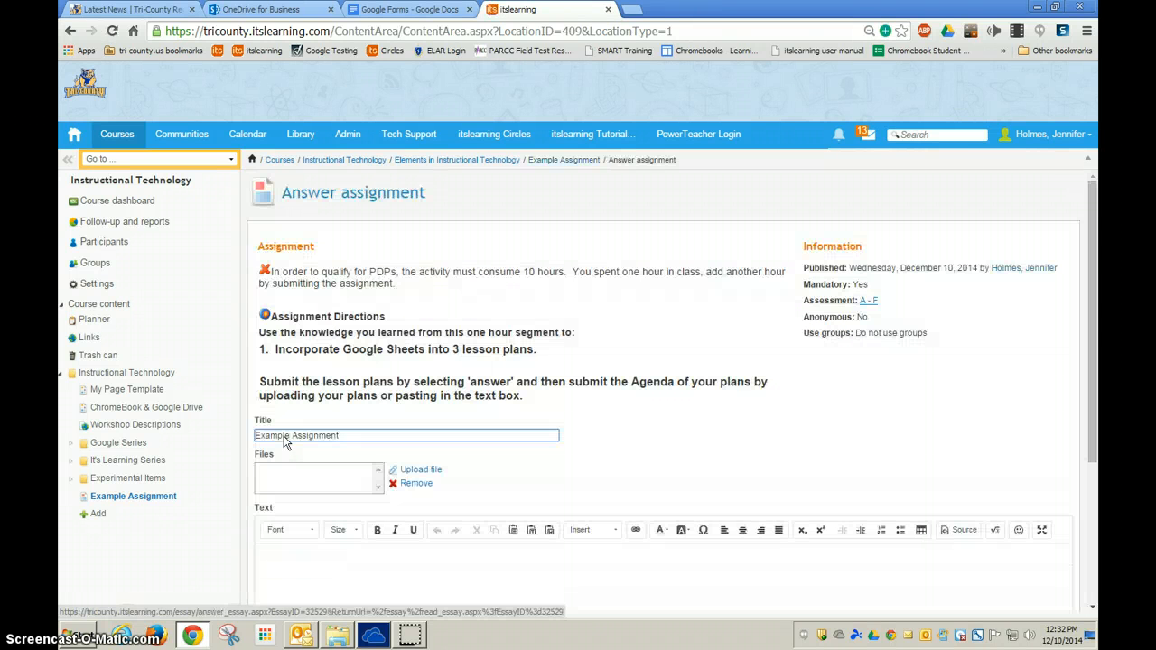
scroll(565, 509, down, 2)
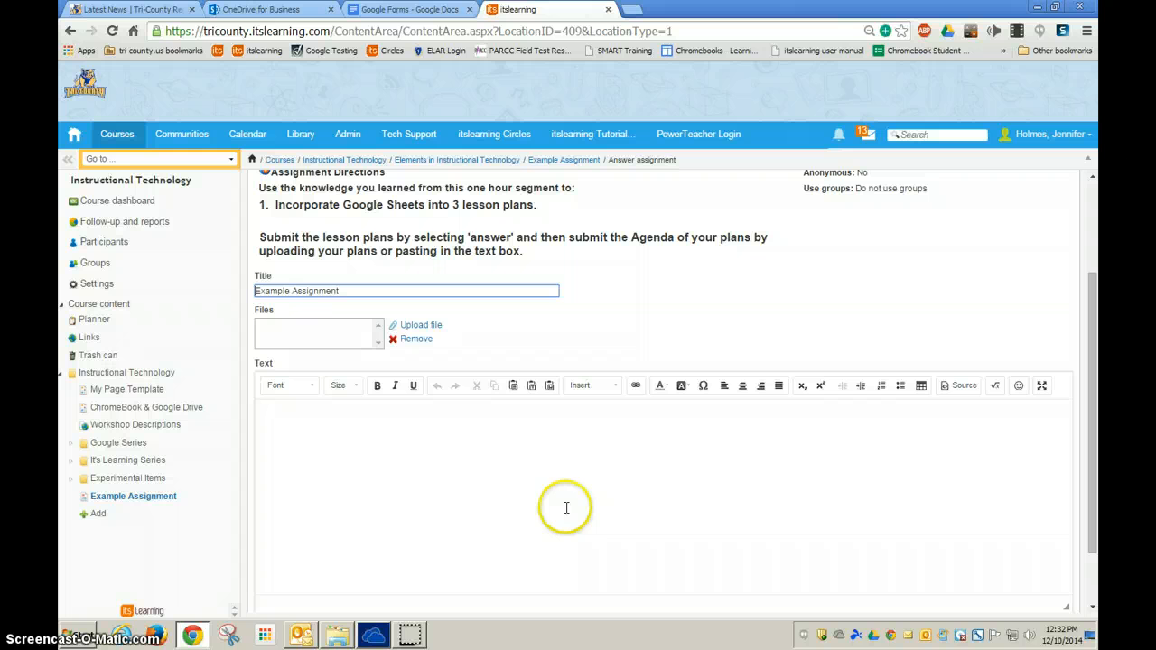
click(332, 442)
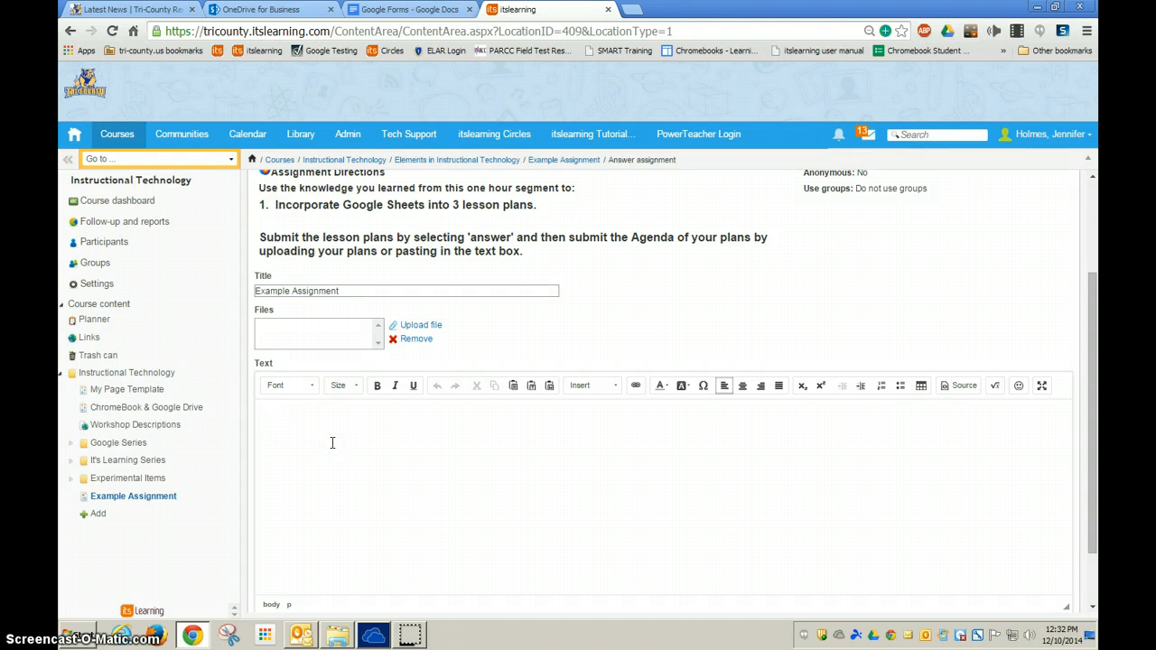
click(362, 530)
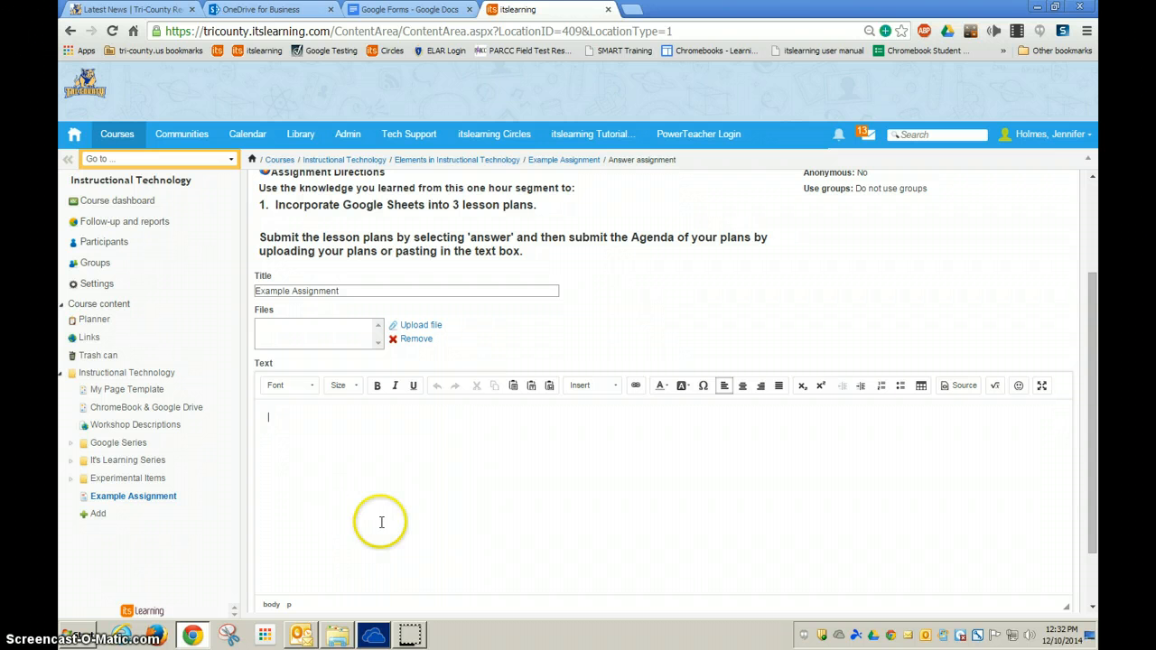
- Switch to the Google Forms document in Google Docs and copy its view-only shareable link
click(432, 11)
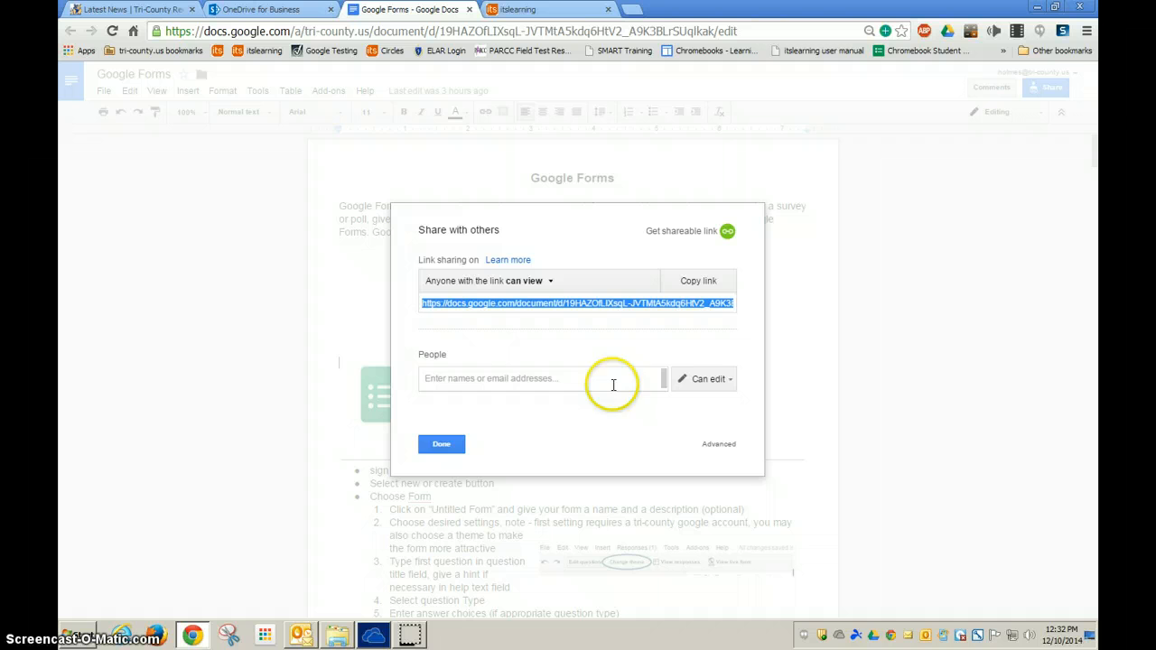
click(442, 444)
click(1054, 88)
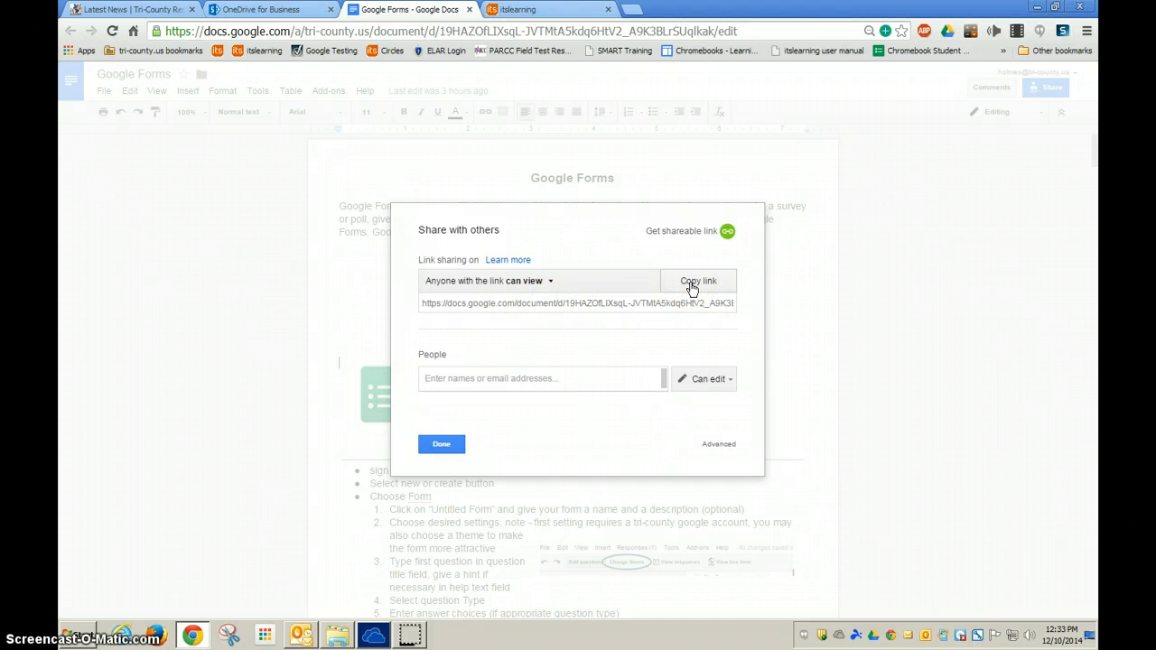
click(684, 233)
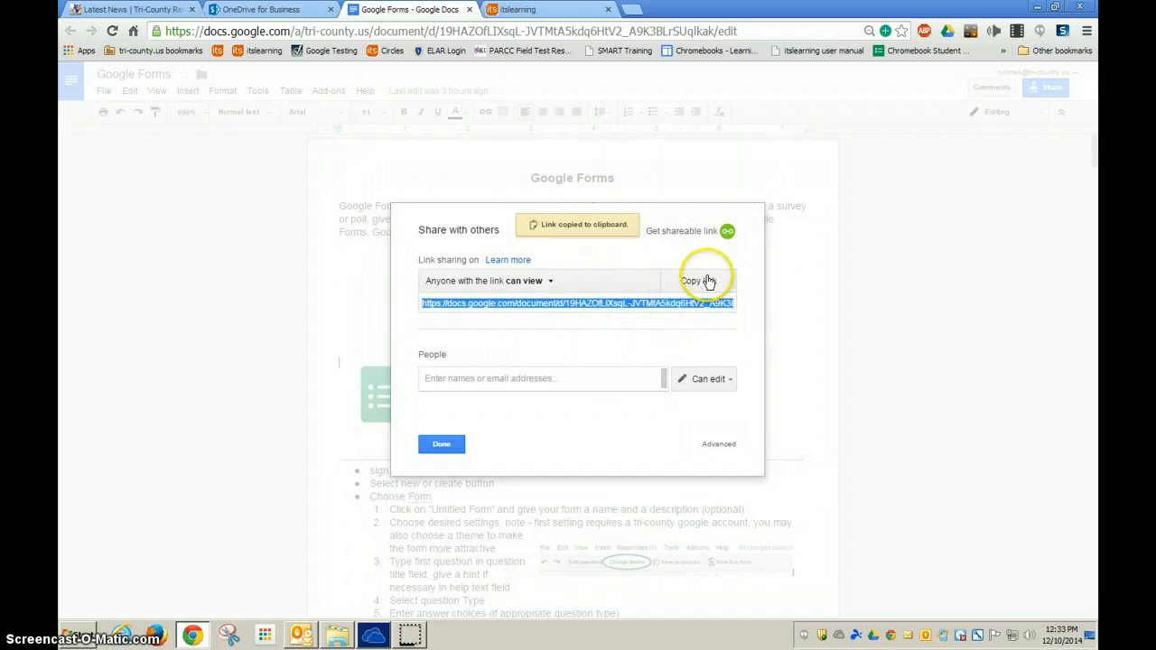
click(709, 282)
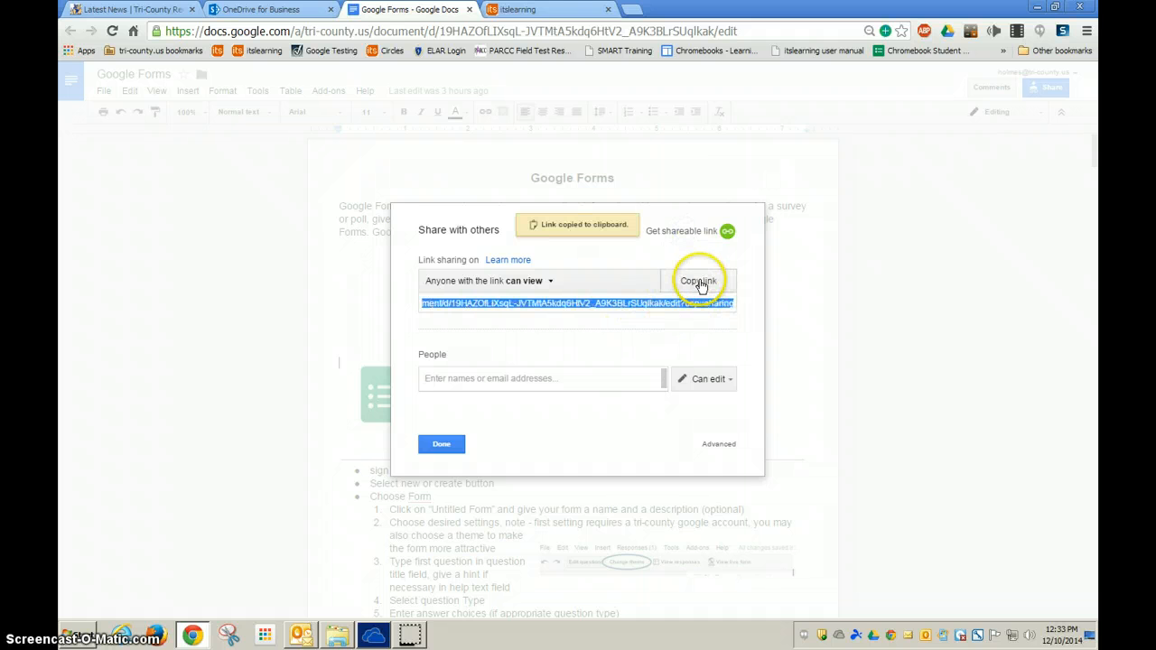
- Return to the itslearning answer and insert the copied Google Docs address in its text as a URL link
click(518, 9)
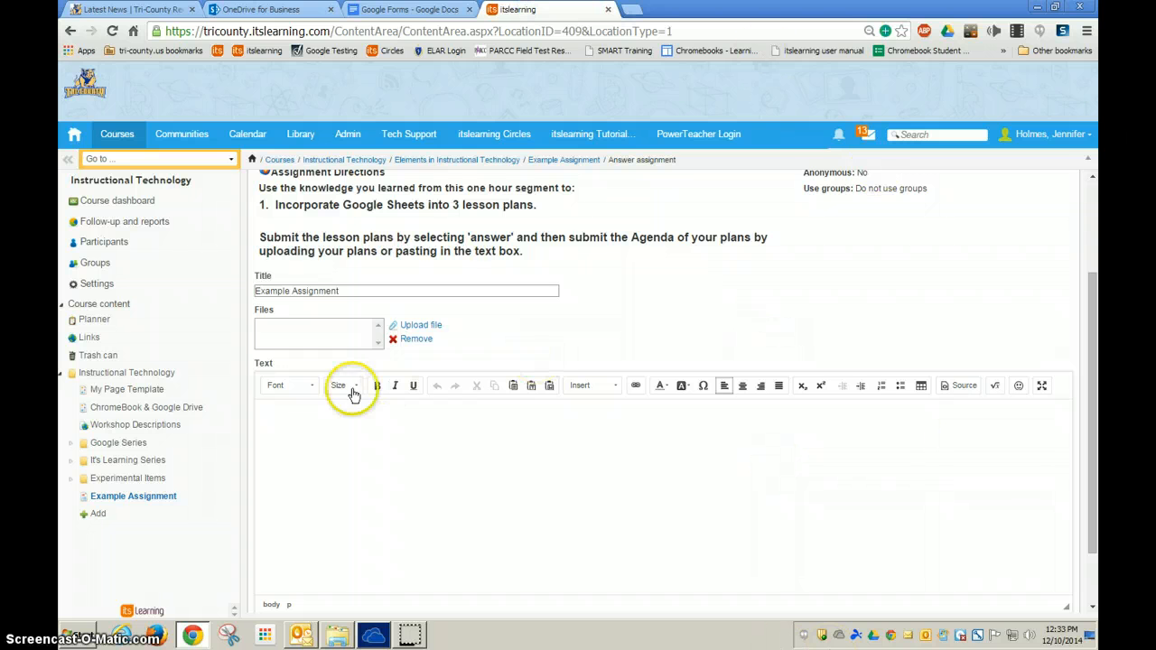
click(628, 455)
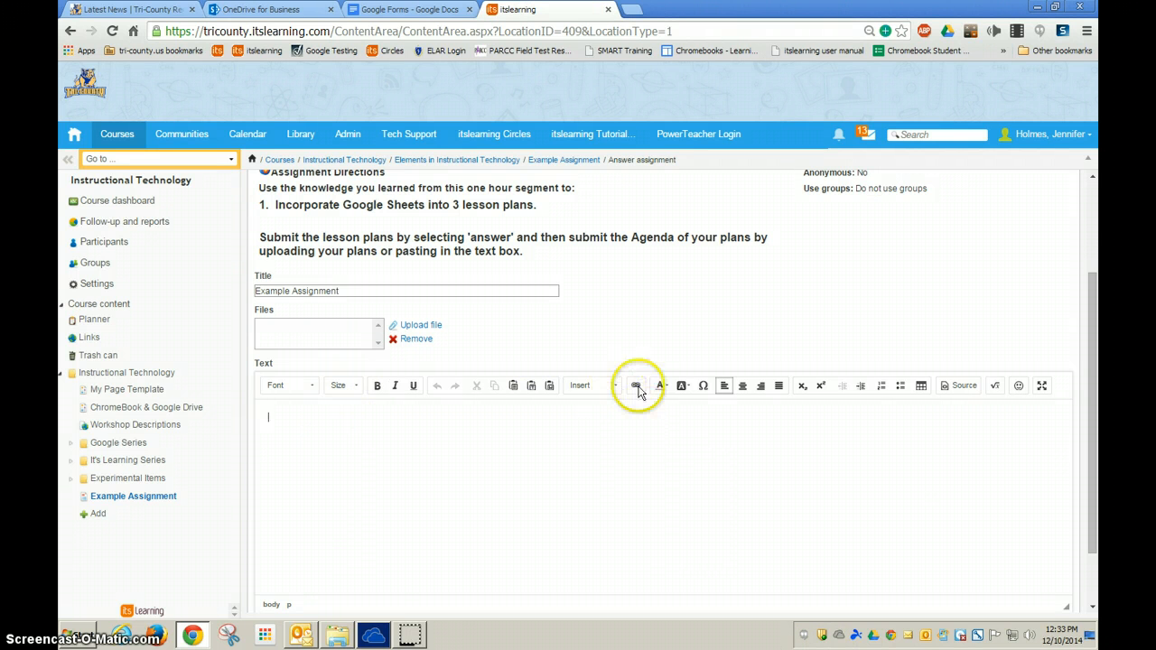
click(637, 389)
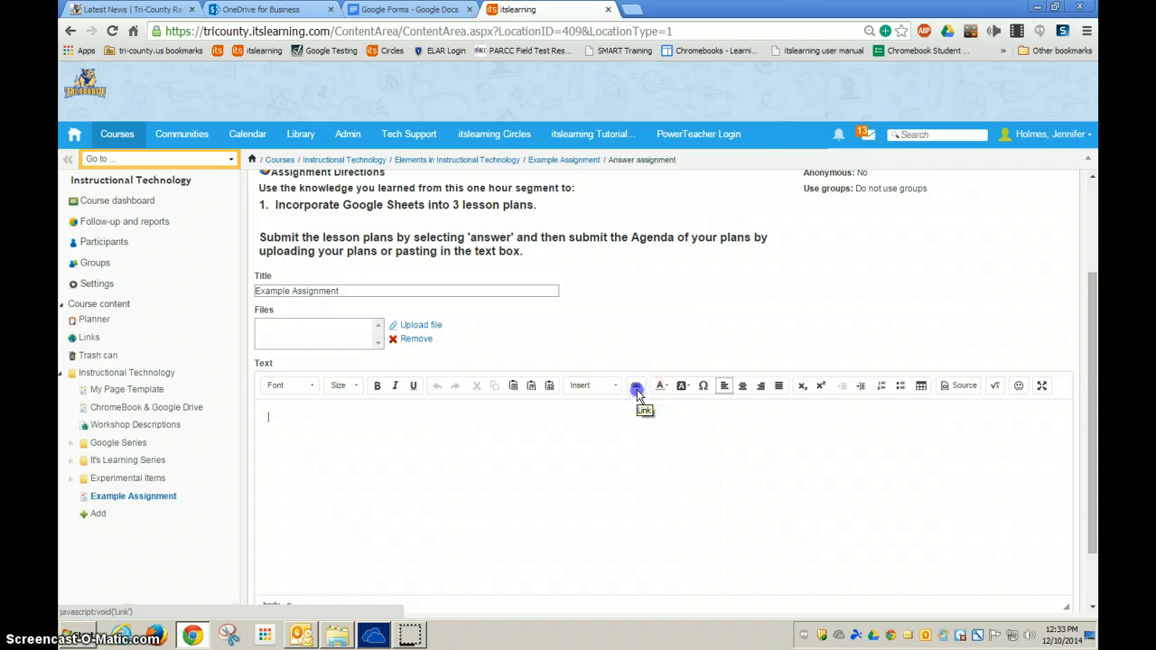
click(639, 379)
click(664, 439)
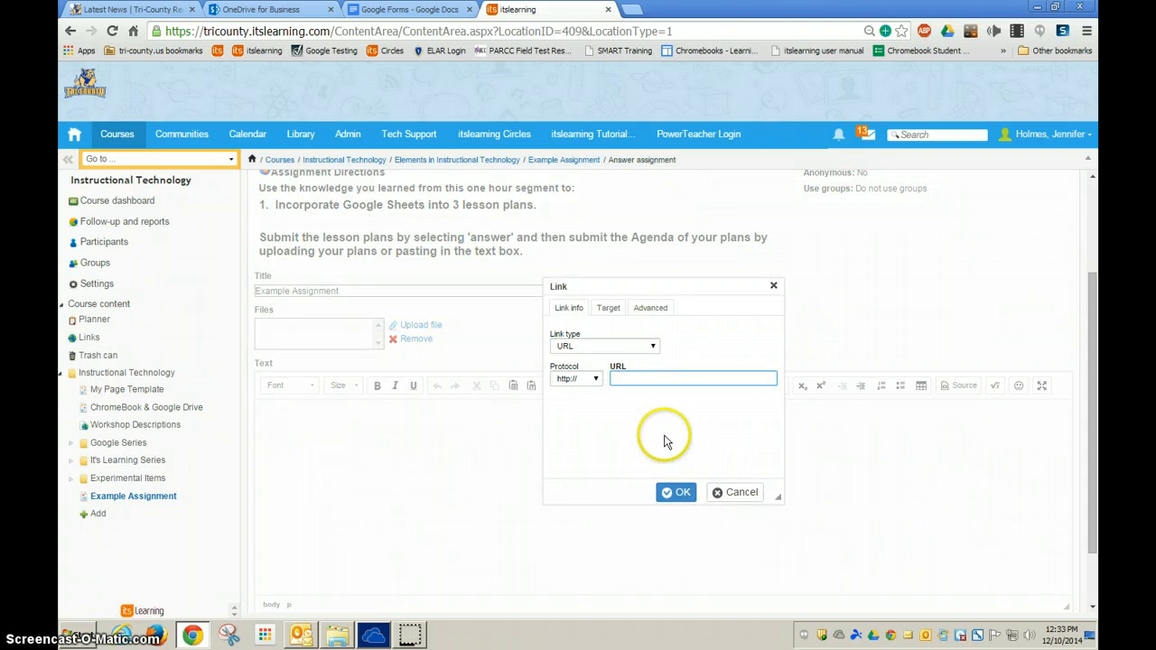
key(ctrl+v)
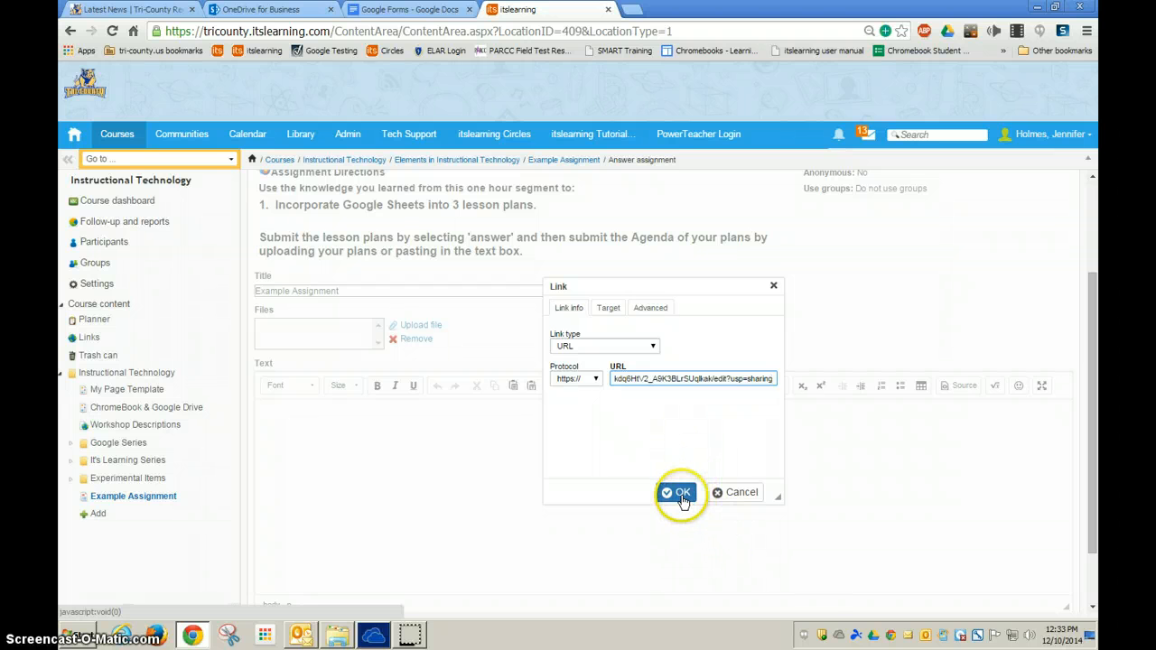
click(679, 494)
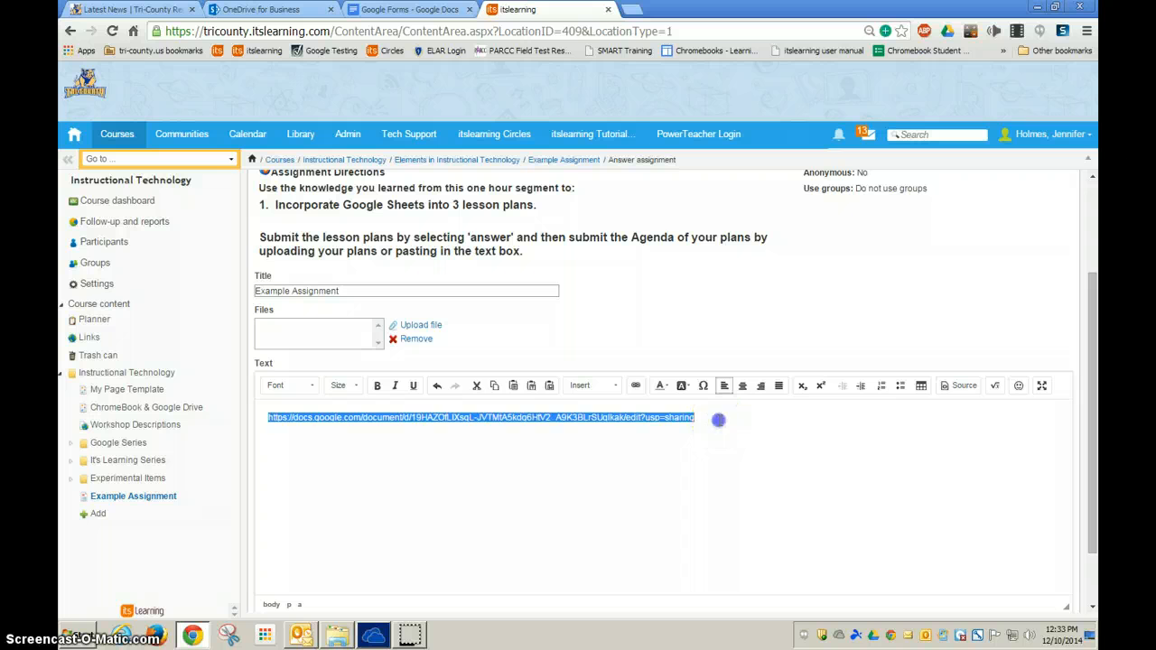
- Paste the same Google Docs address as plain text on a new line below the inserted link
click(718, 421)
key(Return)
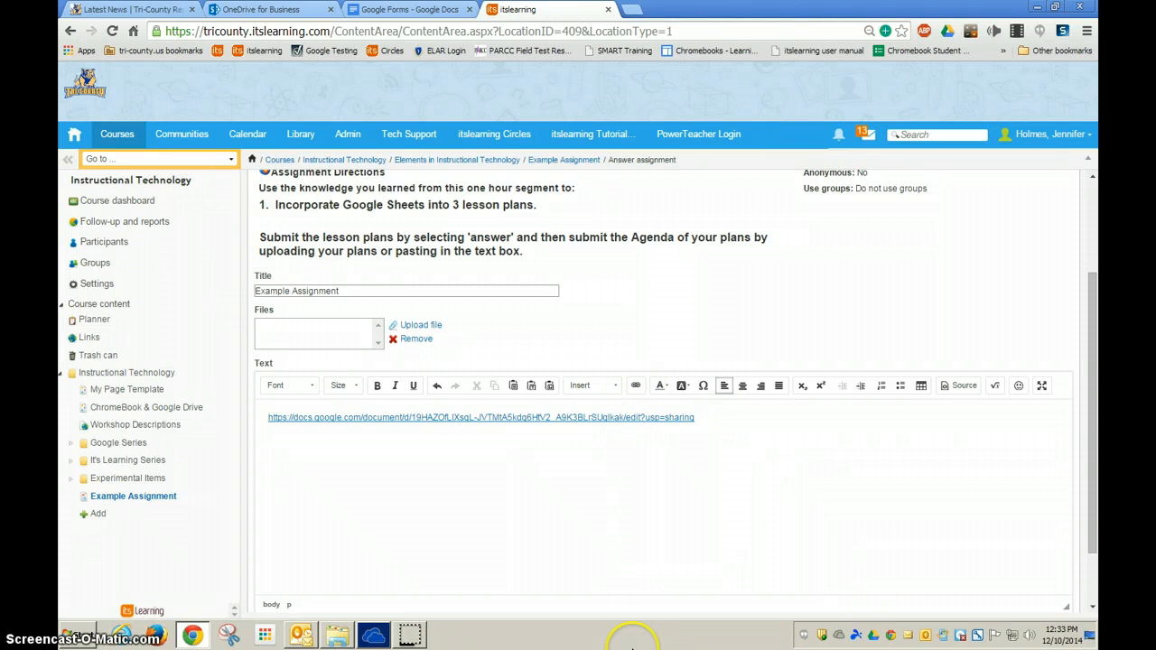
key(ctrl+v)
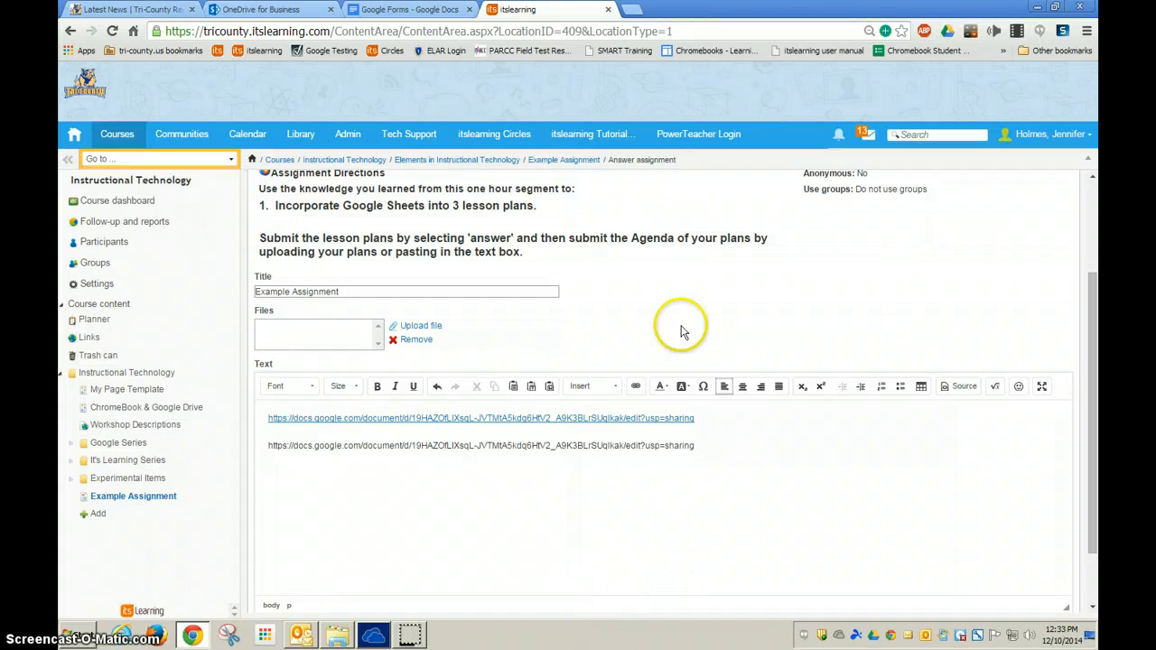
- Switch to OneDrive for Business and copy the view-only guest link of the Chromebook cart 1 STUDENTS ASSIGNED document
click(278, 10)
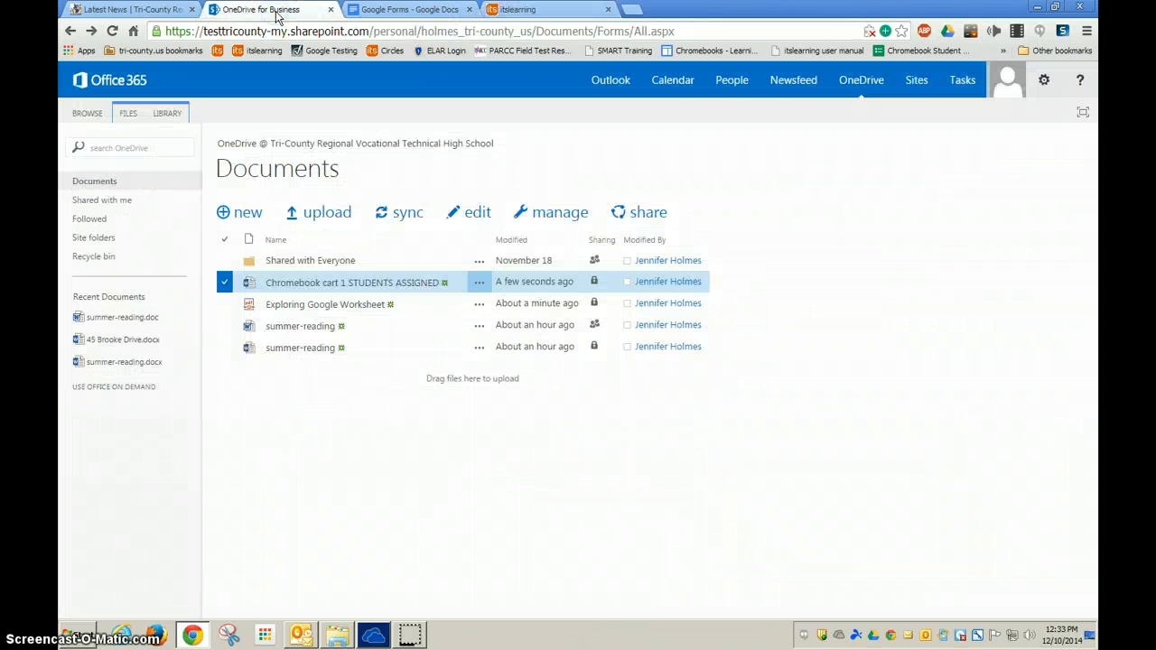
click(480, 286)
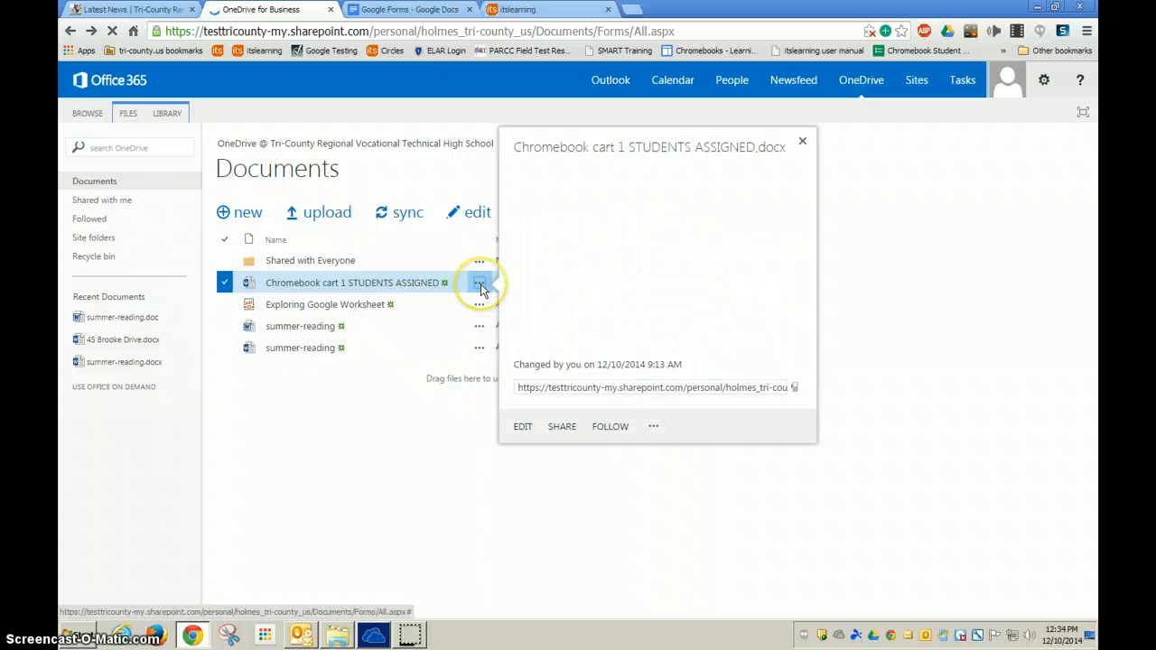
click(564, 456)
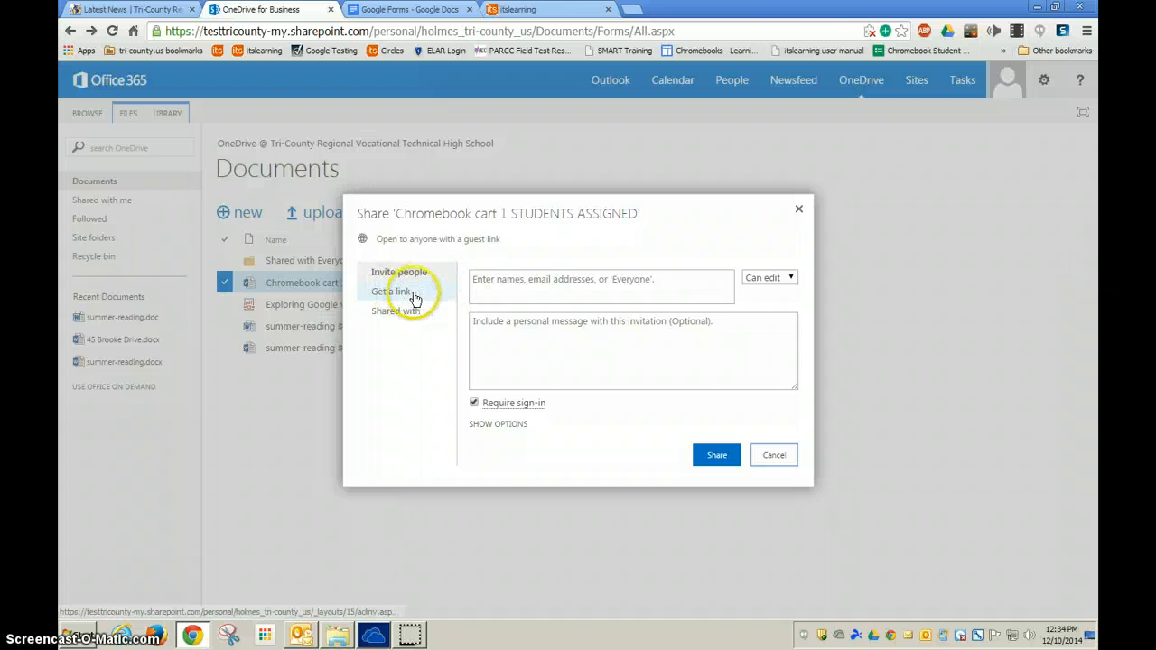
click(414, 297)
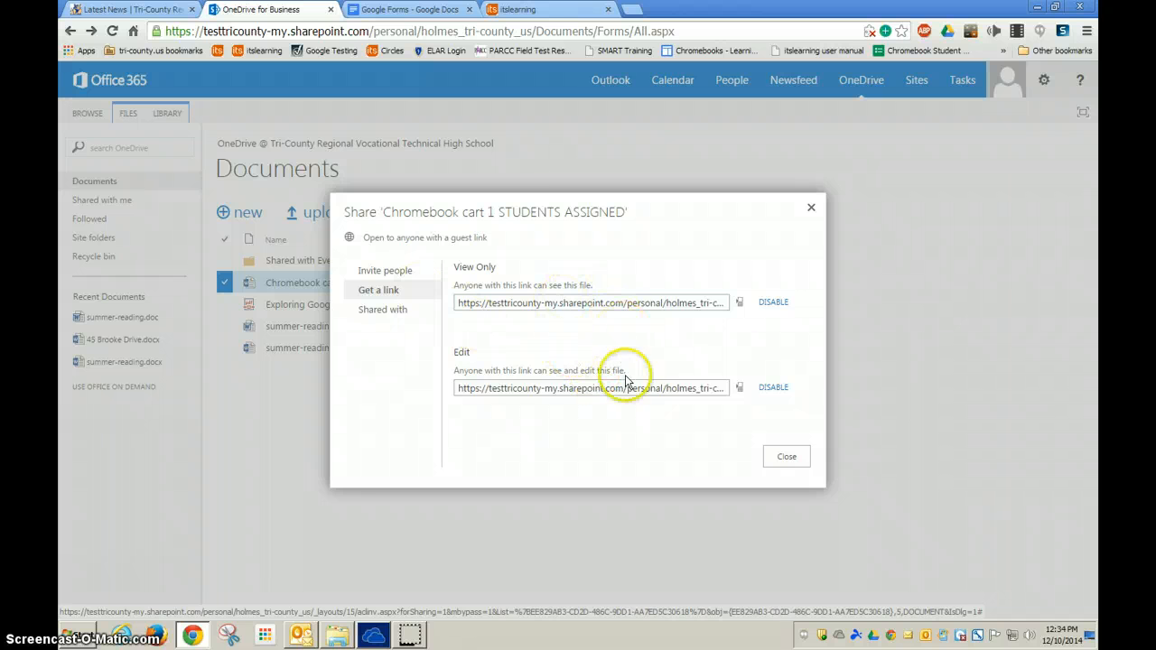
click(540, 307)
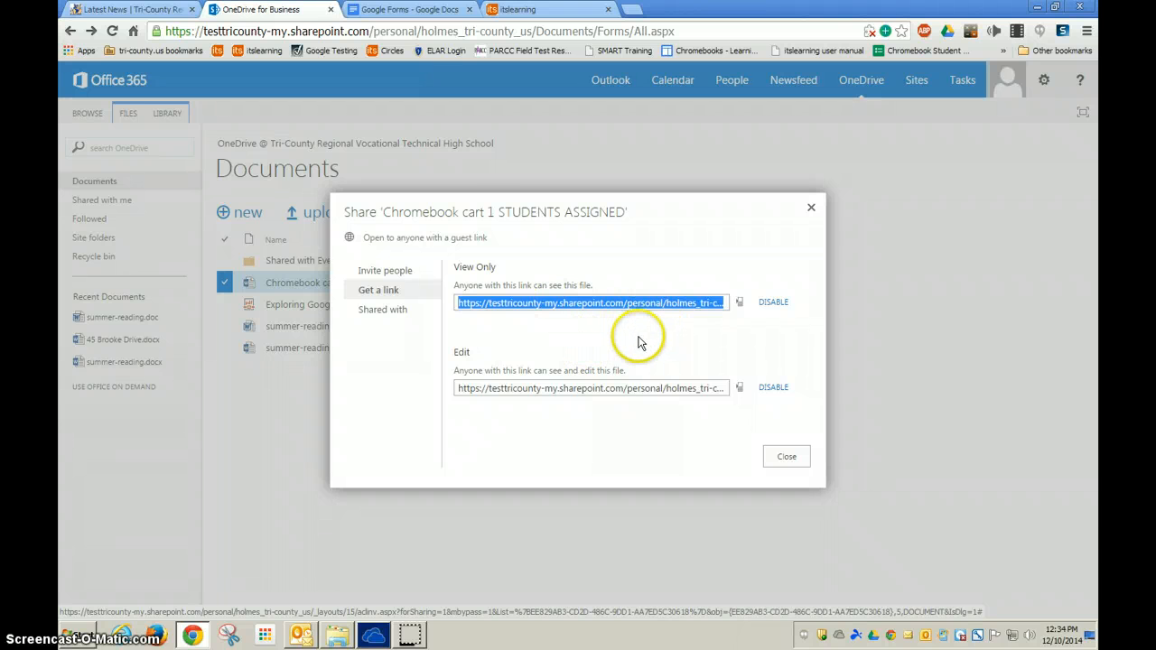
- Return to the itslearning answer and insert the copied OneDrive address as a URL link below the plain-text Google Docs address
click(533, 11)
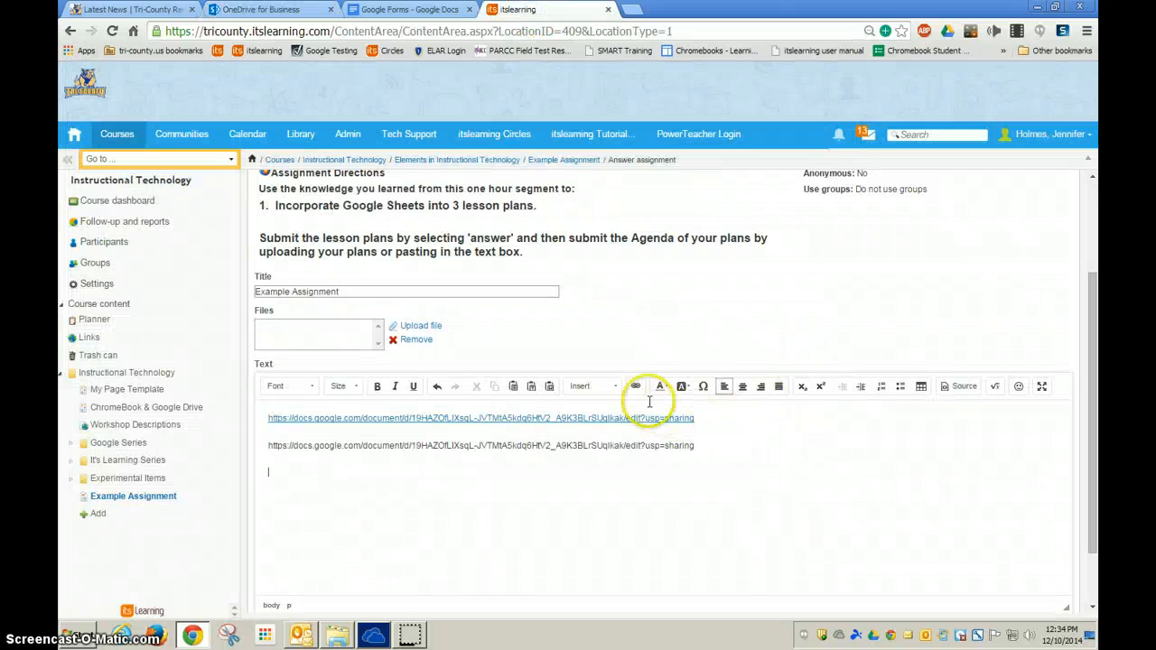
click(638, 391)
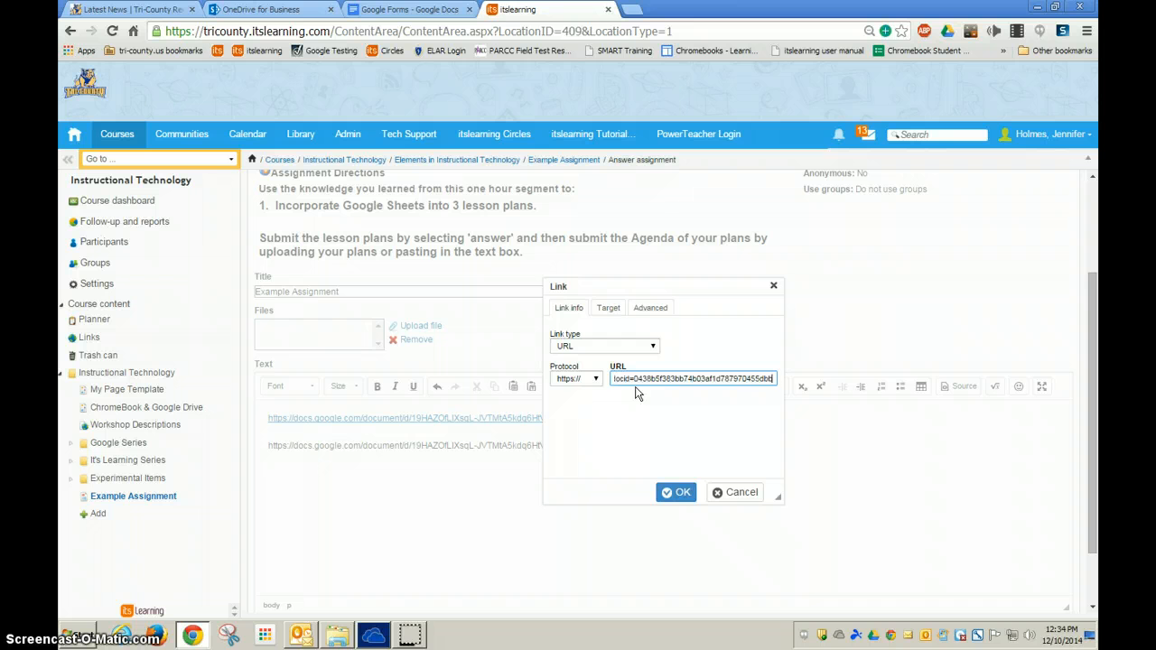
click(677, 491)
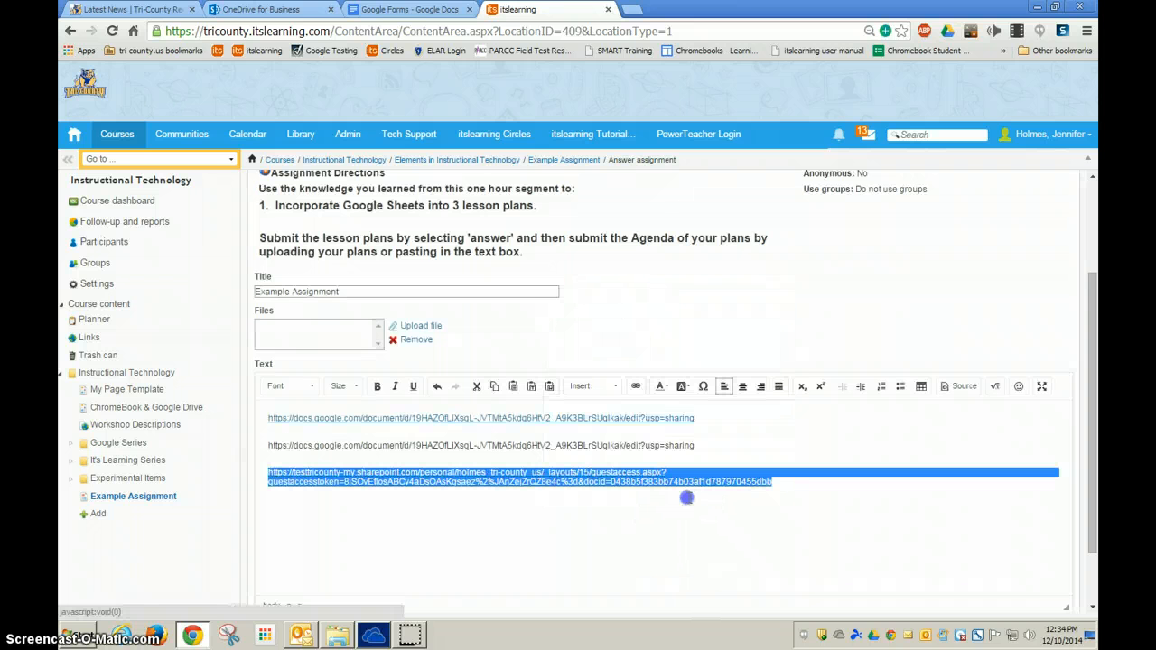
click(692, 502)
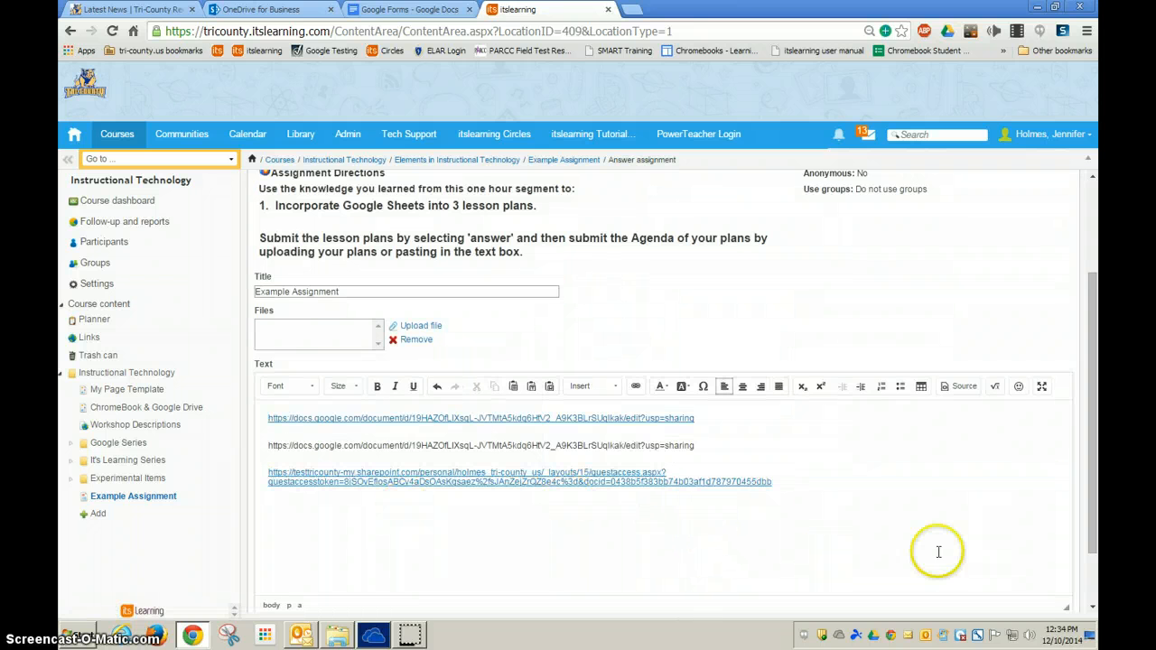
click(801, 496)
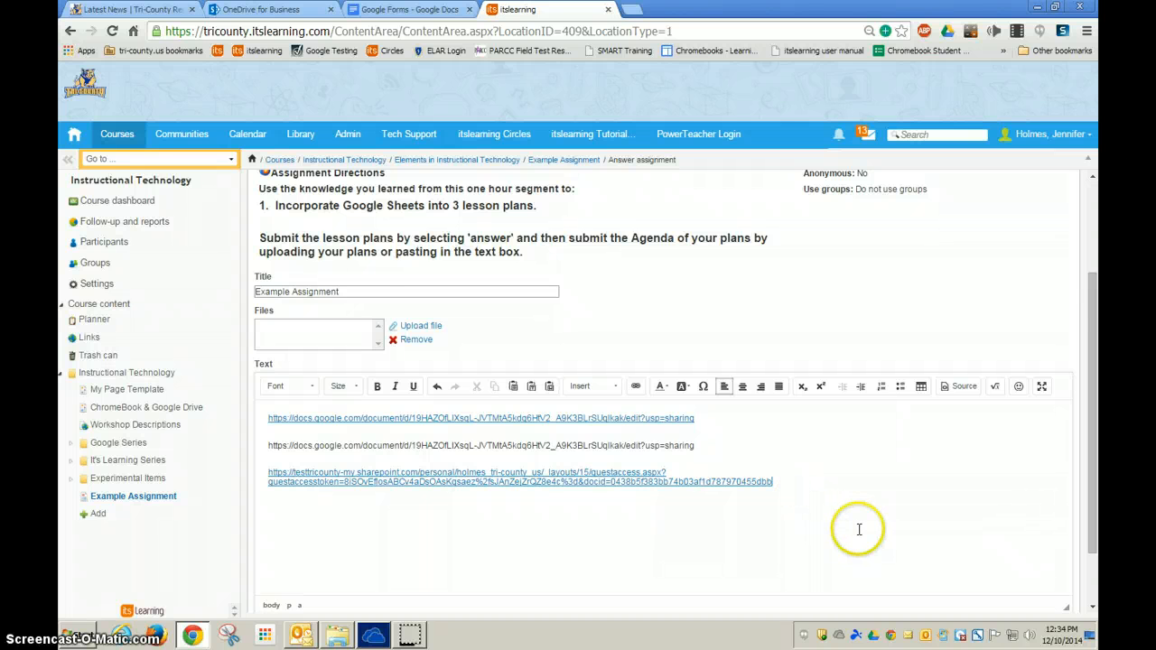
- Submit the answer to the Example Assignment
scroll(633, 449, down, 2)
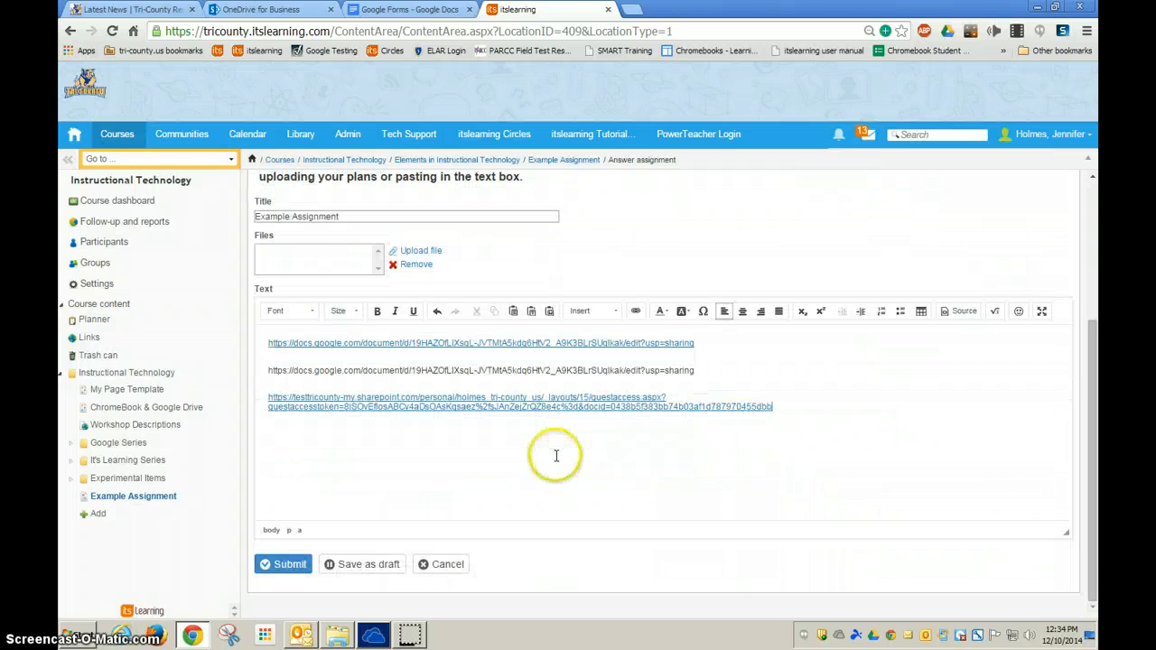
click(288, 566)
click(377, 571)
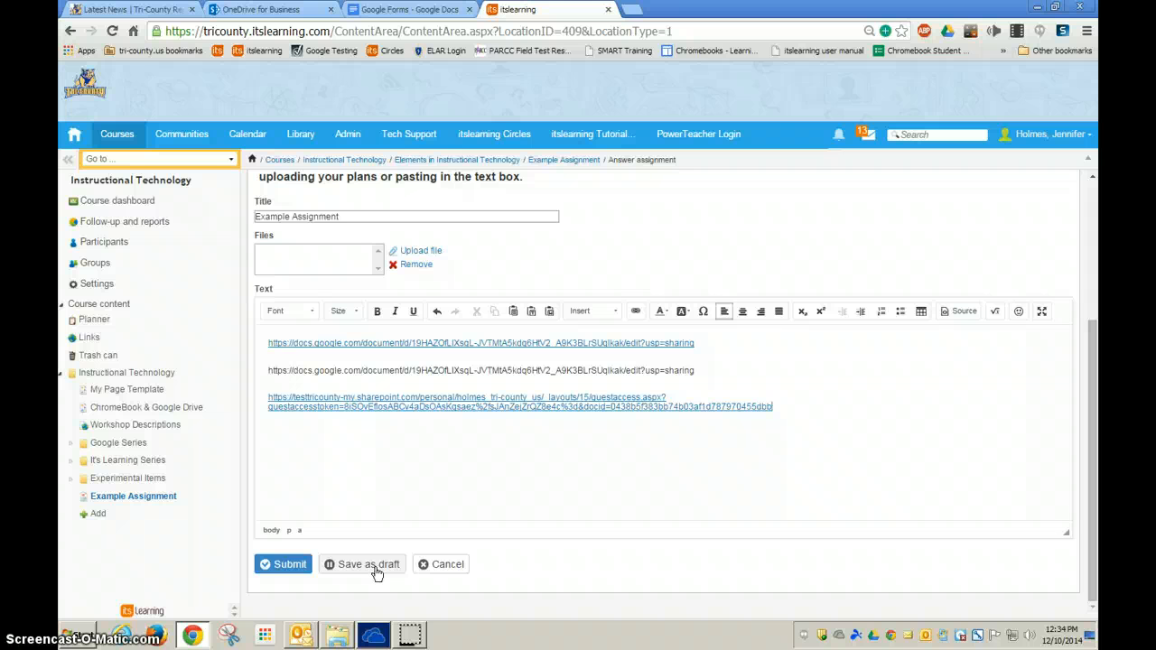
click(300, 567)
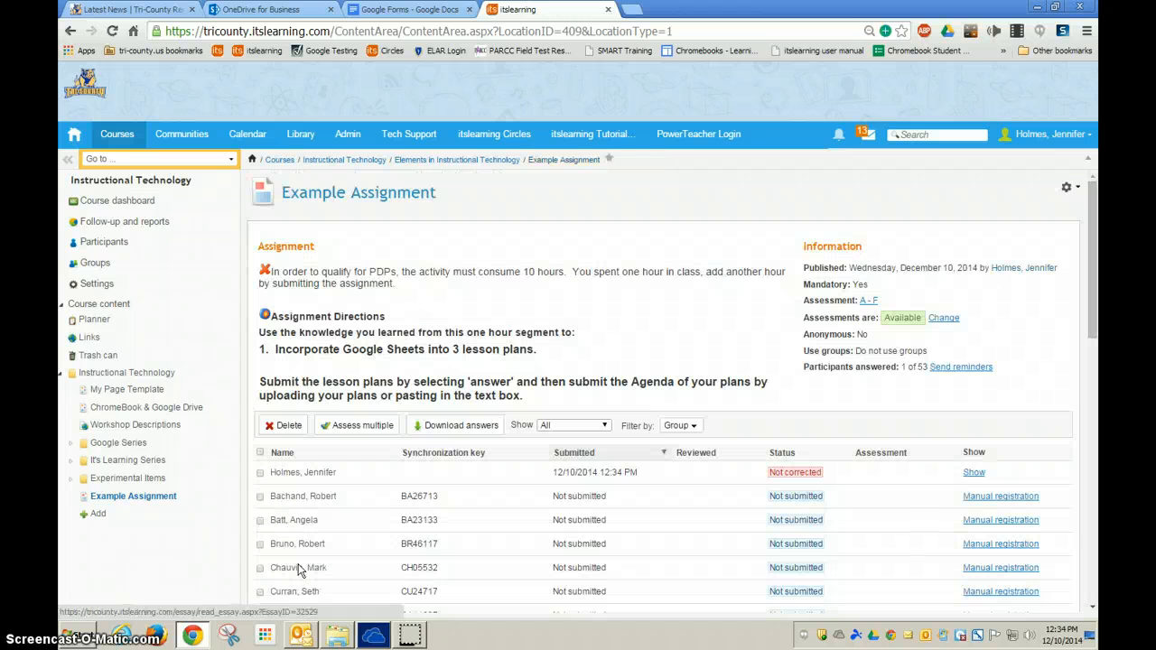
- Show the submitted answer and test its Google Docs and OneDrive links, closing each opened document
click(974, 473)
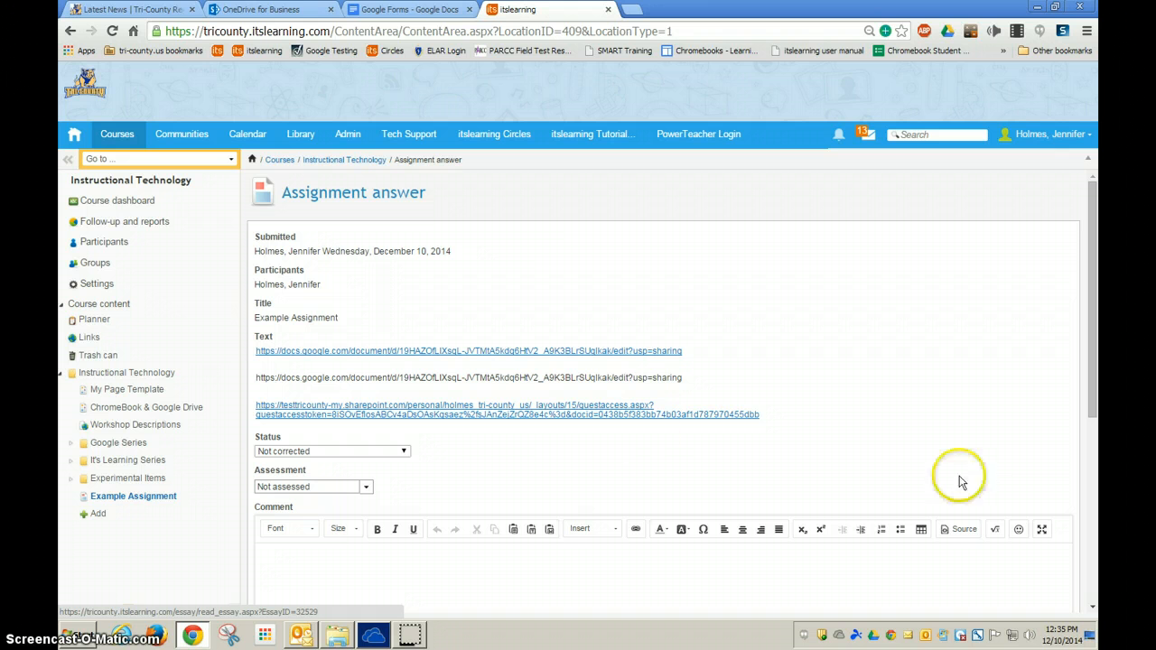
click(514, 352)
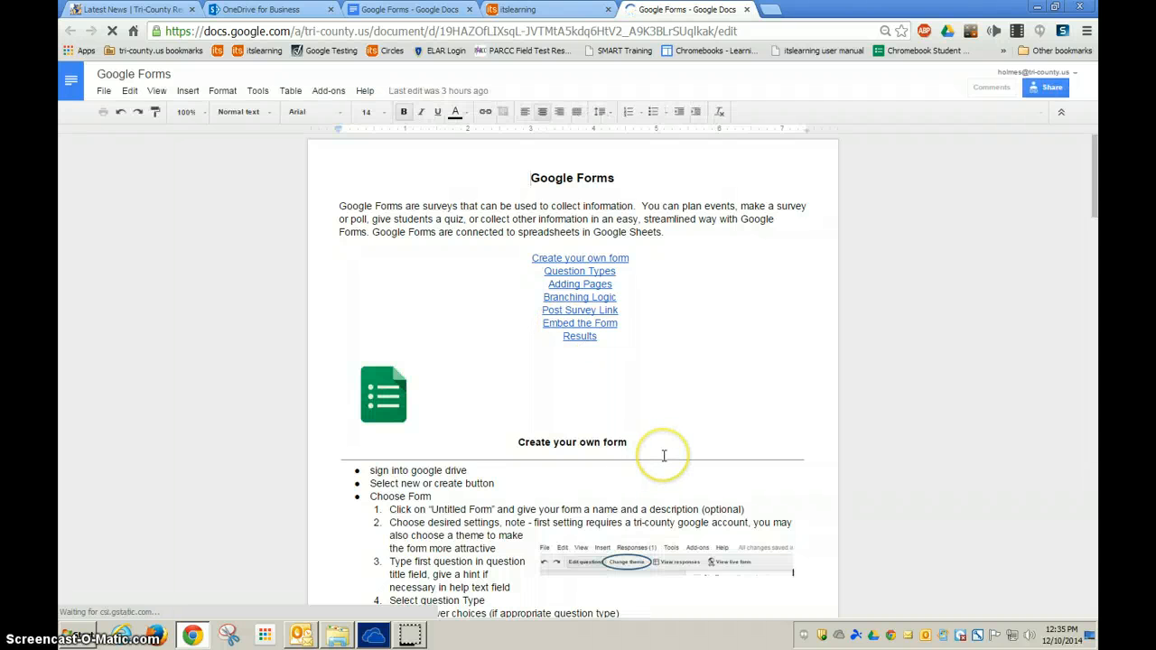
click(747, 10)
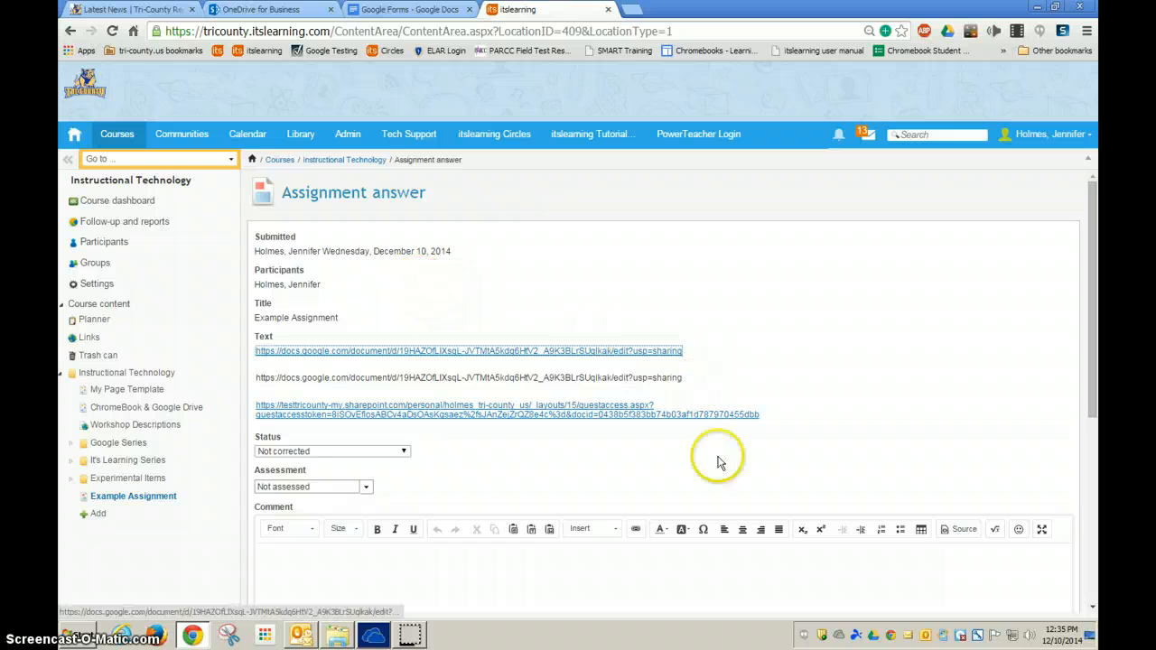
click(570, 423)
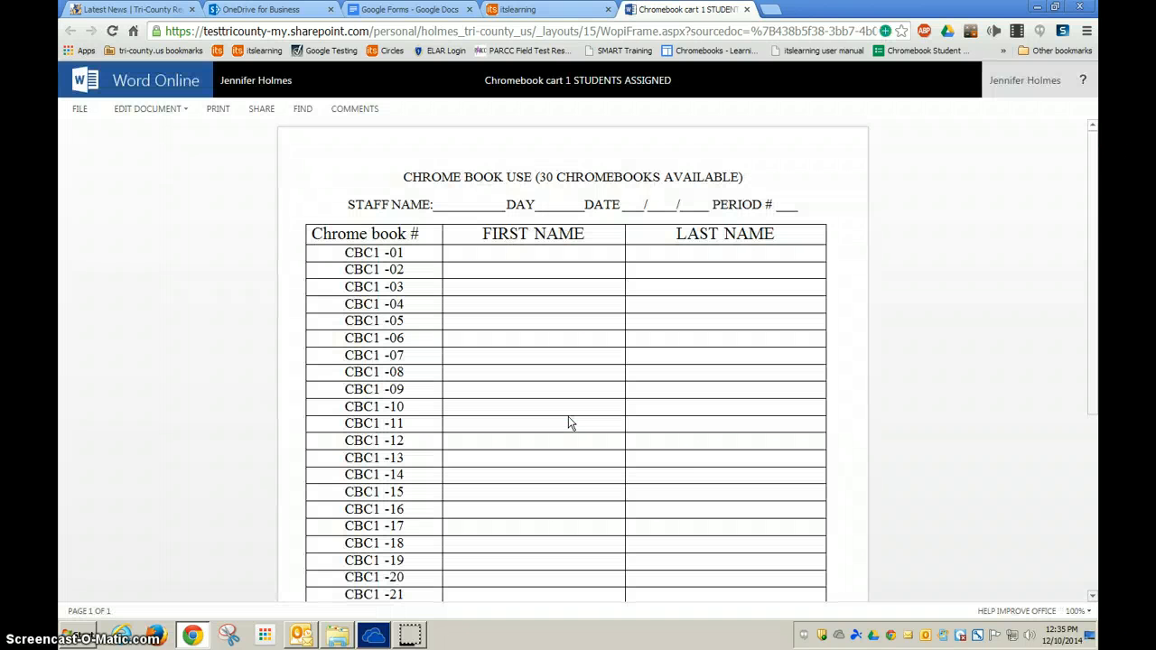
click(745, 10)
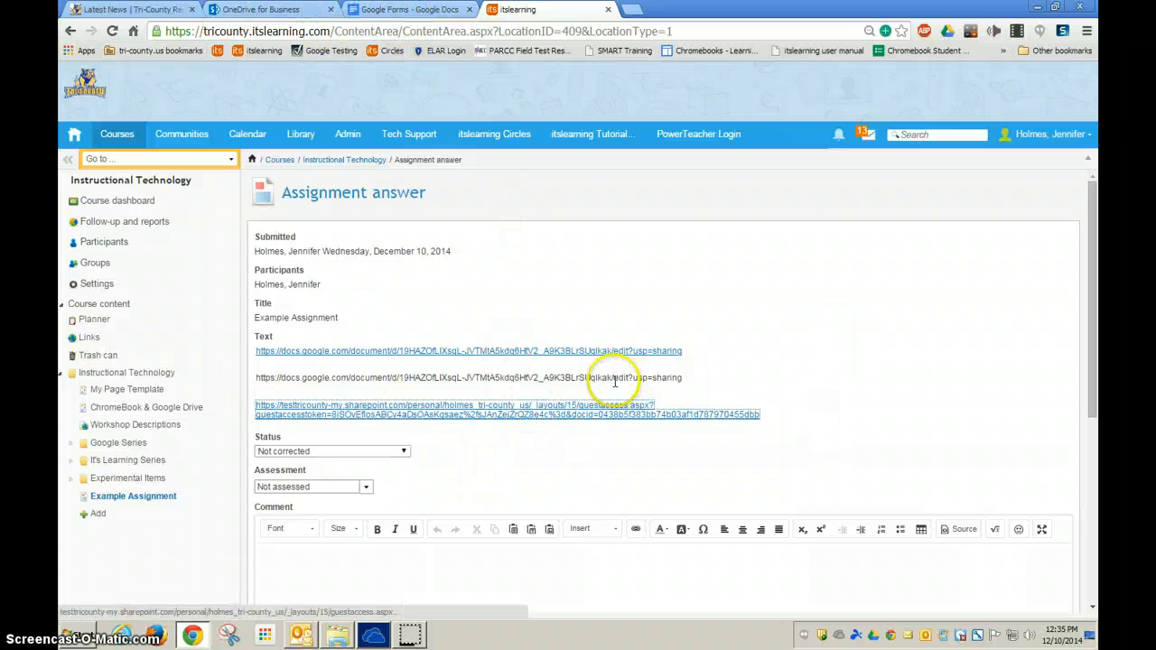
- Select the whole plain-text Google Docs address in the submitted answer, go to that address, and close the opened document
drag(686, 384, 452, 373)
drag(283, 381, 260, 381)
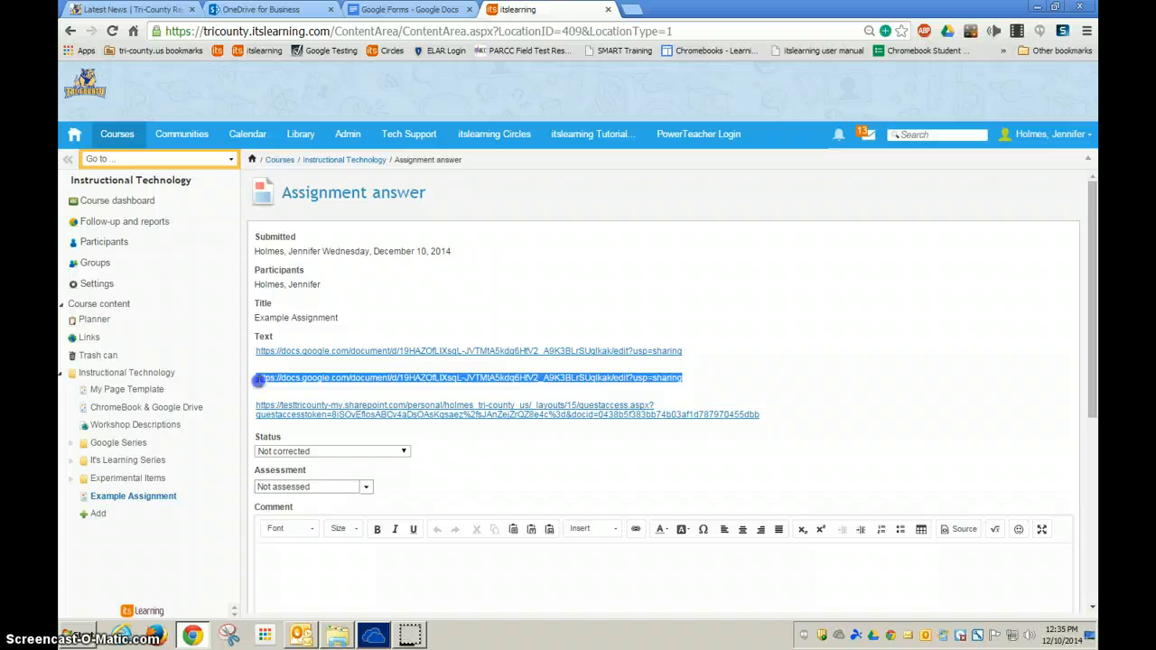
right_click(381, 380)
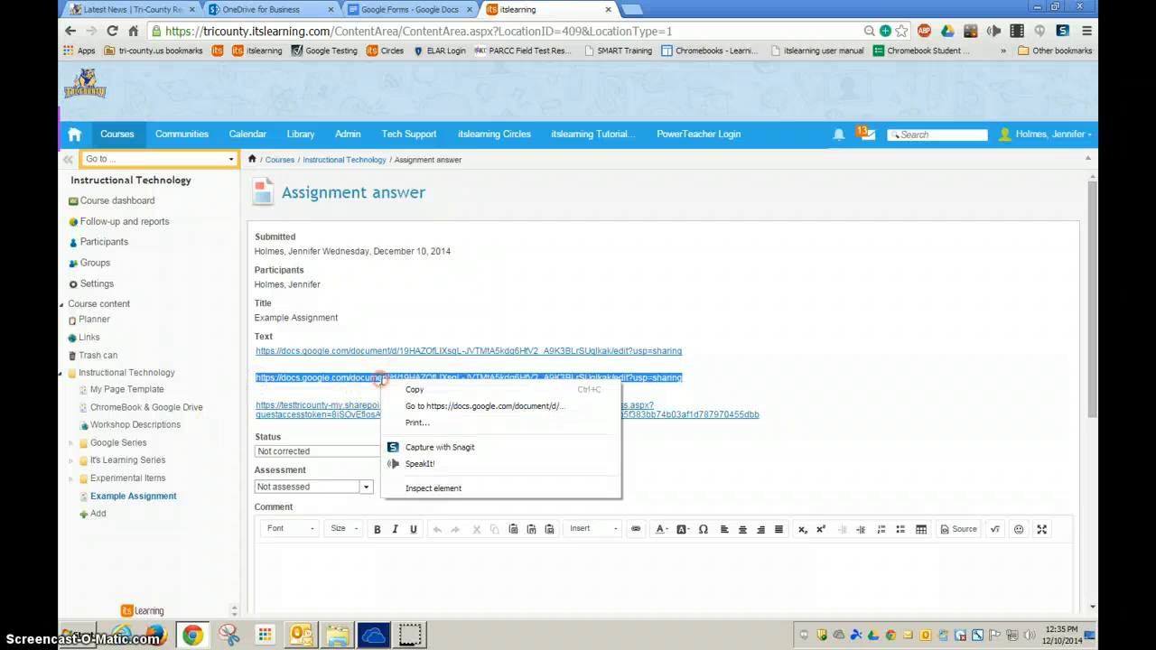
click(553, 407)
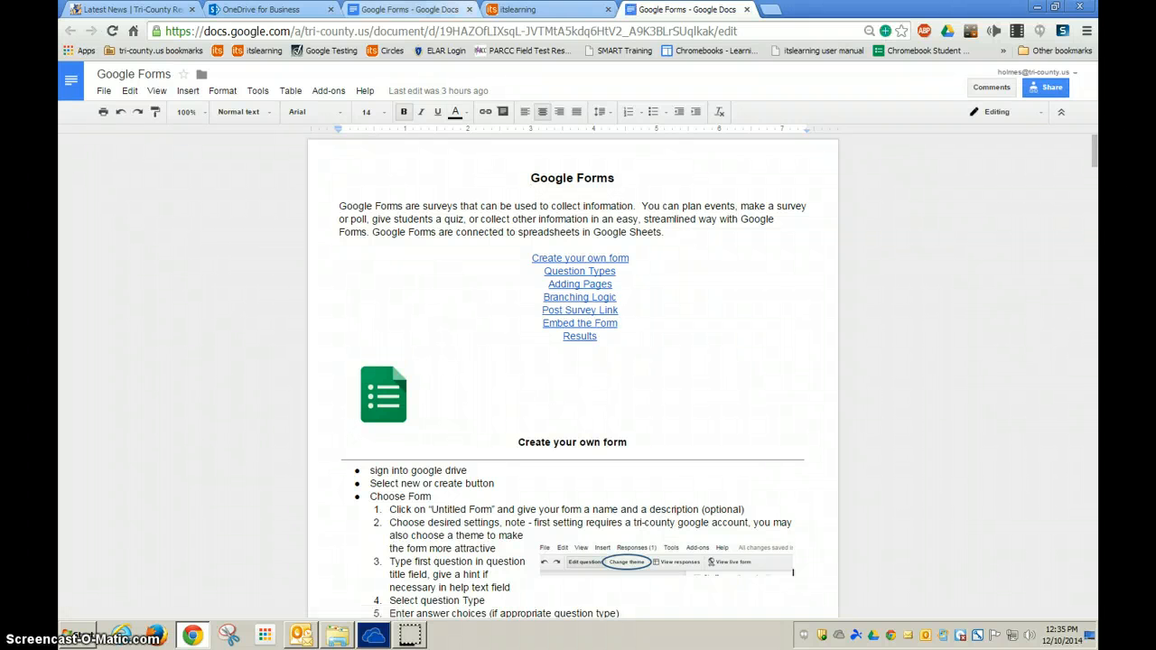
click(747, 9)
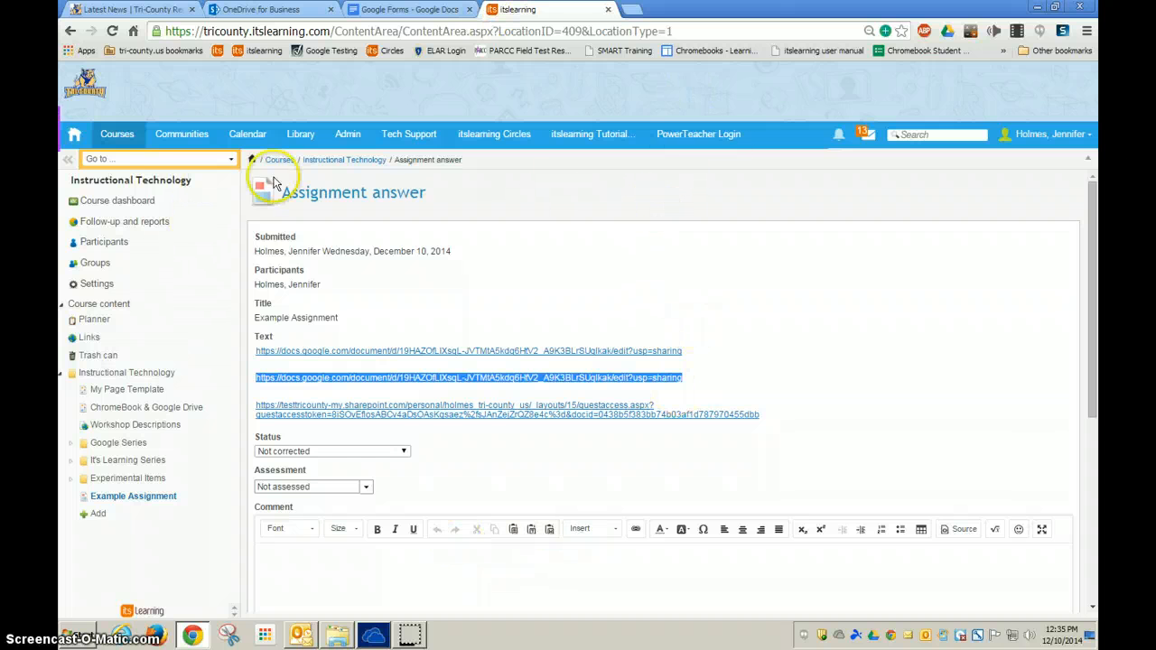
- Go back to the Example Assignment page and look through the participants' submission statuses
scroll(421, 353, down, 1)
click(70, 33)
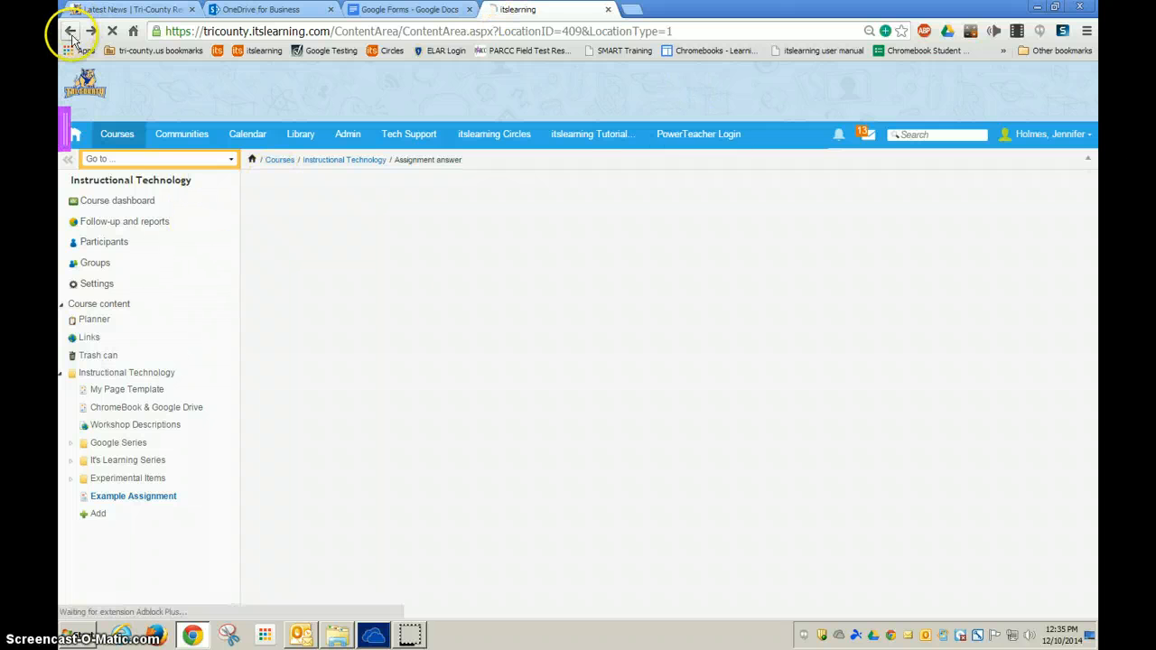
scroll(813, 497, down, 3)
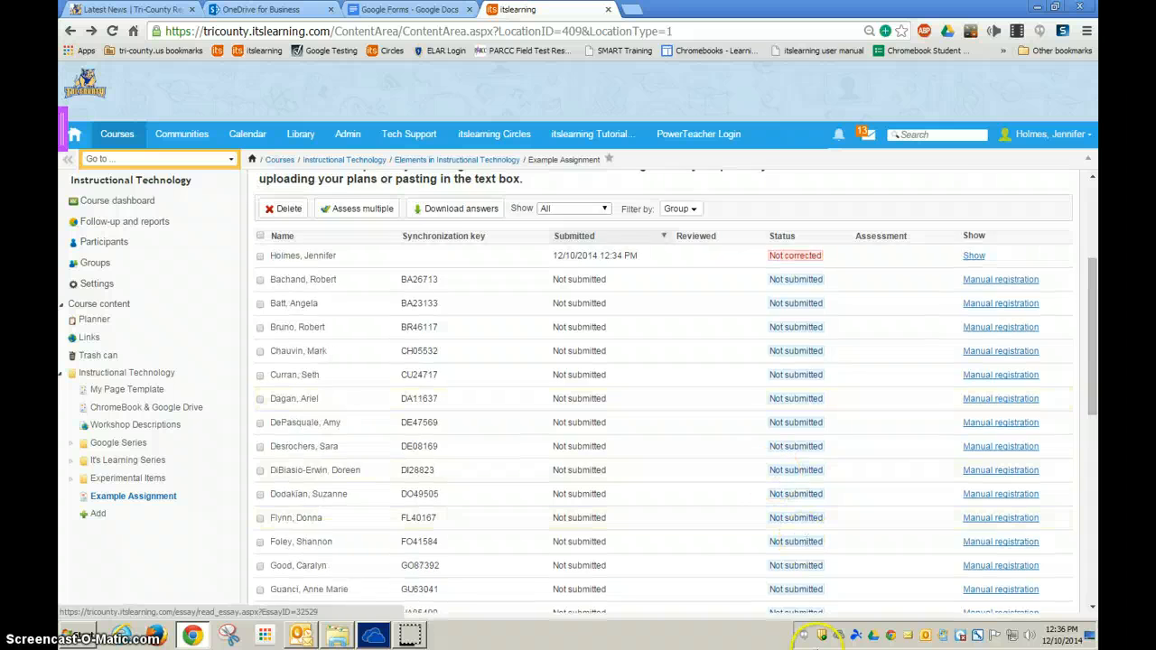
scroll(687, 524, up, 3)
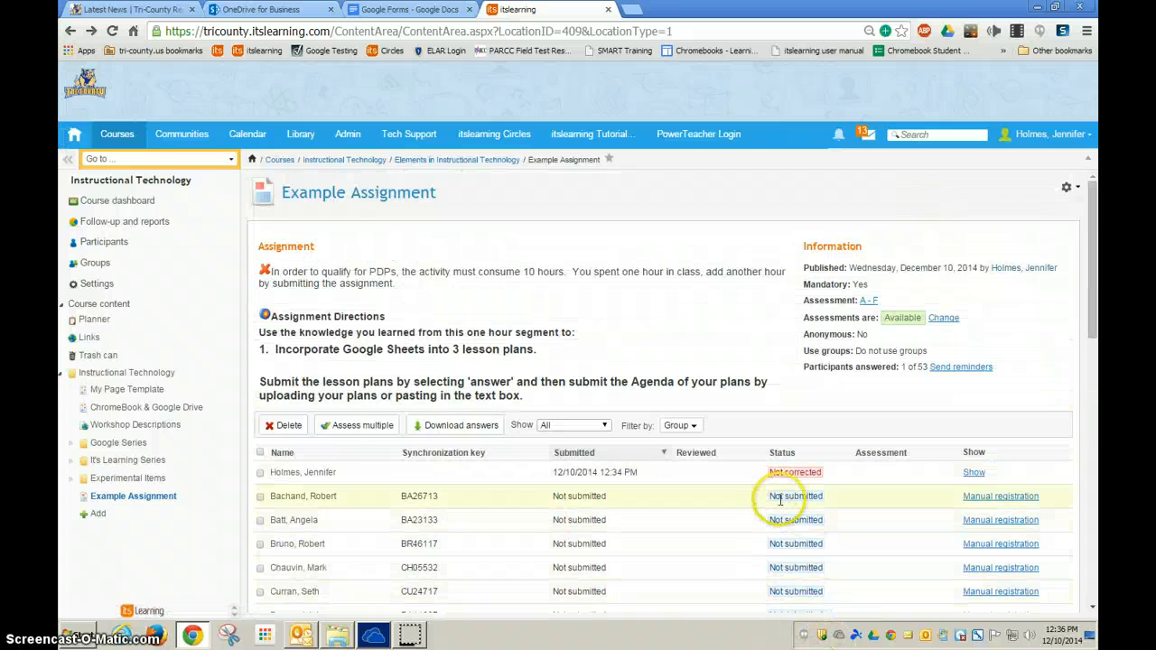
scroll(795, 492, down, 8)
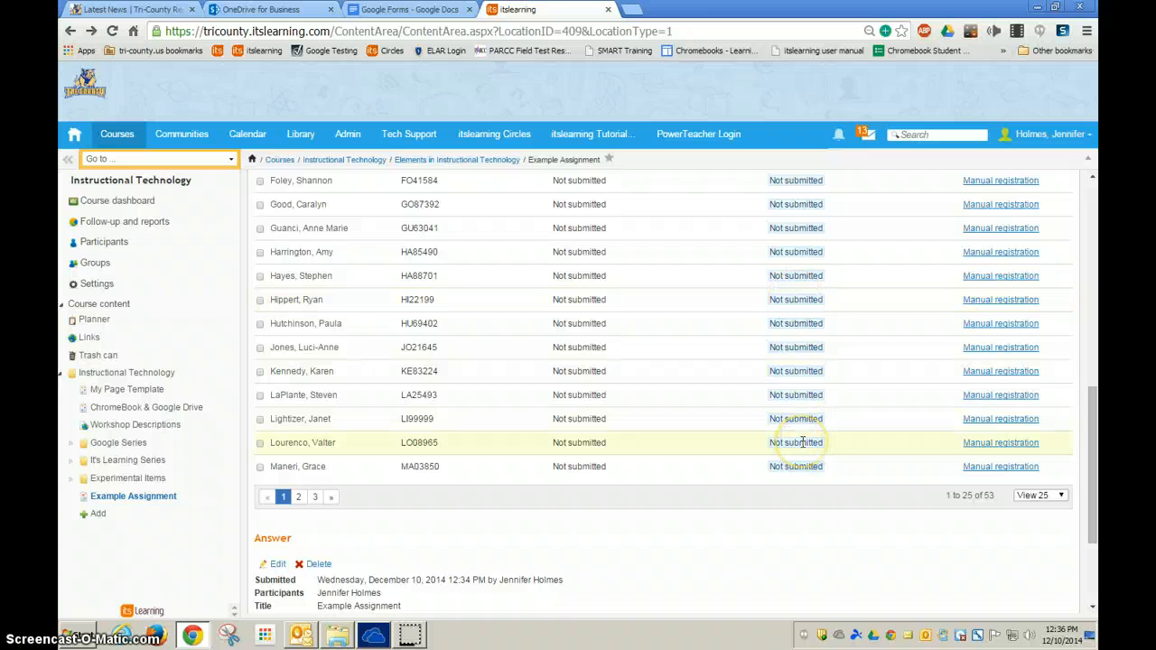
scroll(802, 443, up, 8)
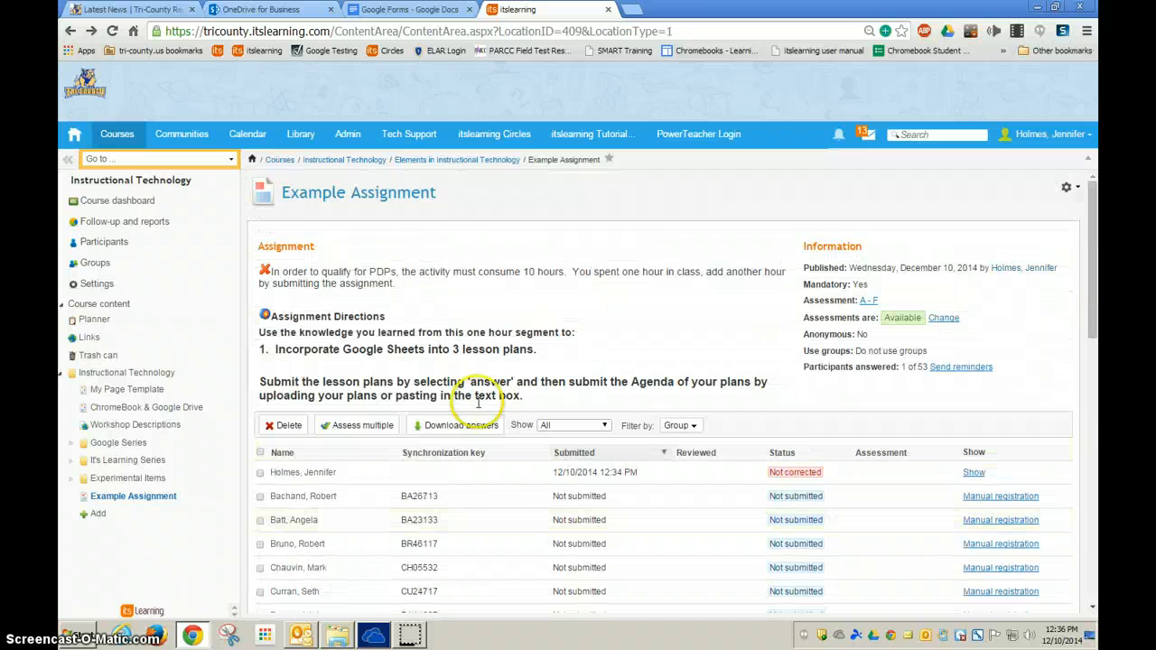
- Filter the participant list to the Google Forms group only and review its members' submission statuses
click(686, 426)
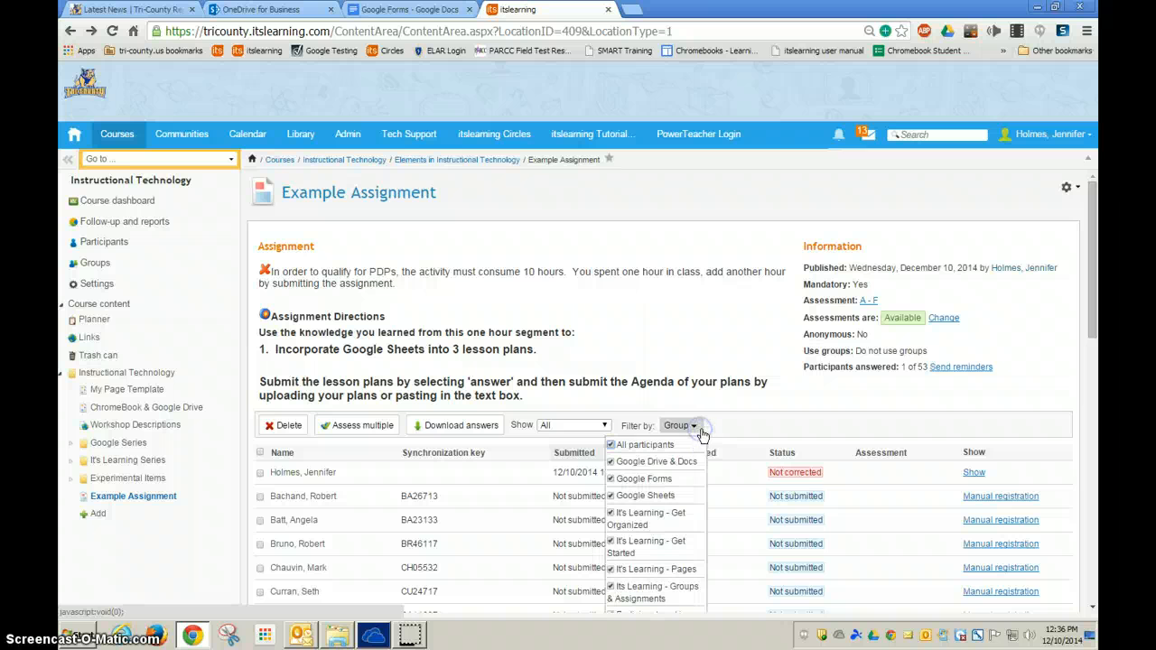
click(653, 481)
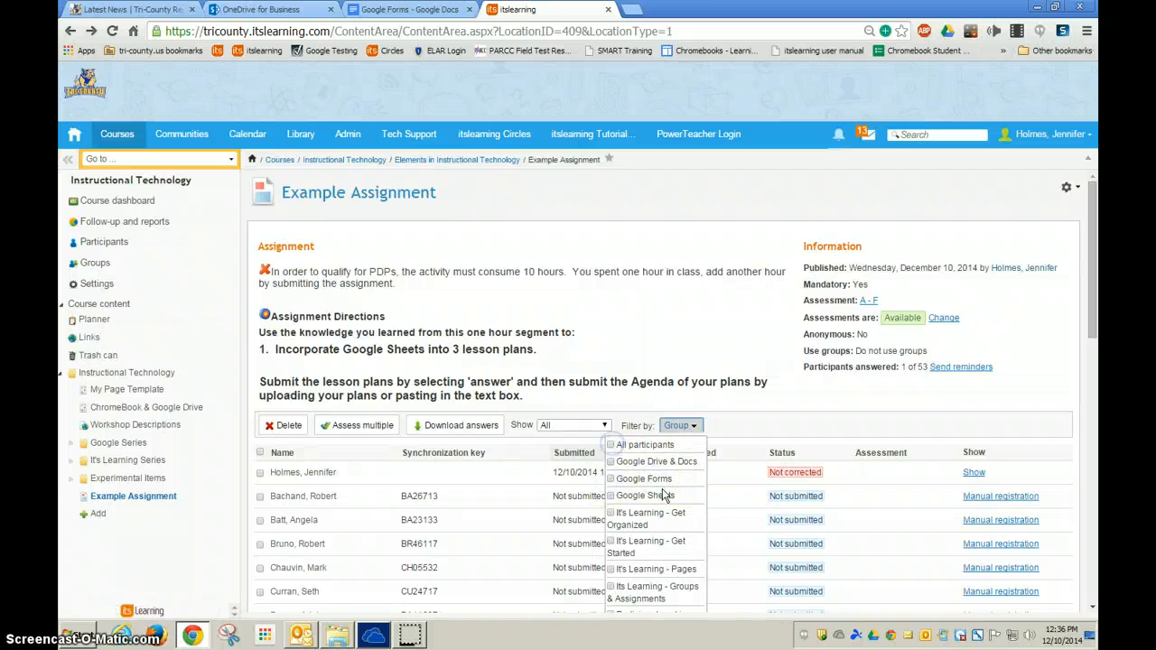
click(611, 481)
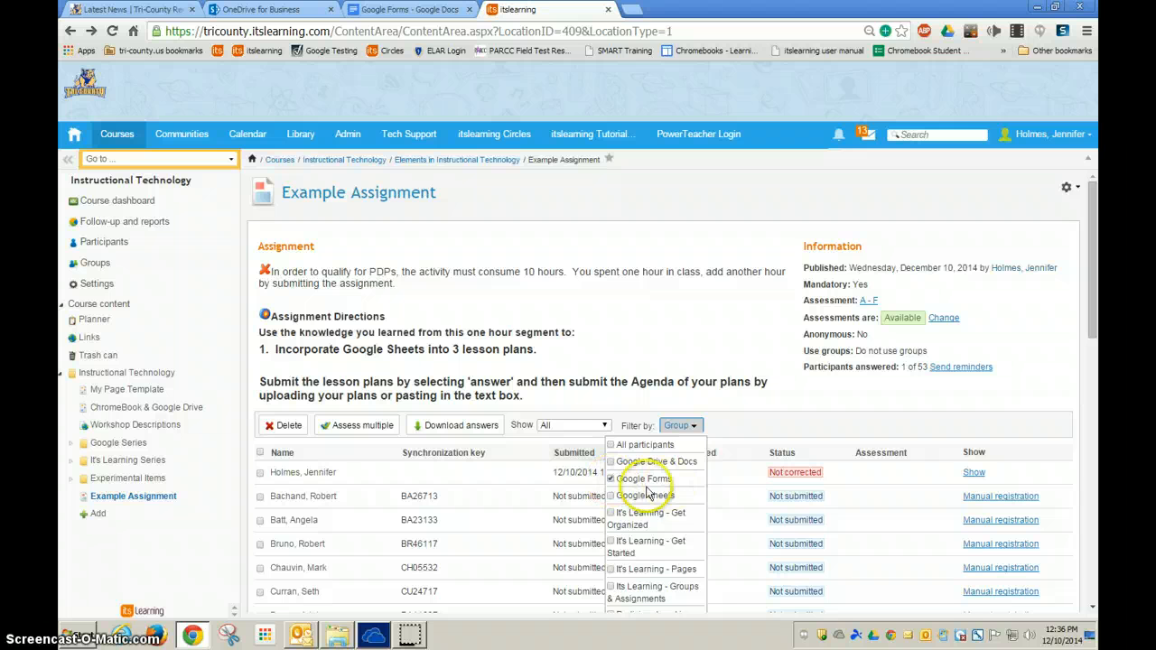
click(766, 429)
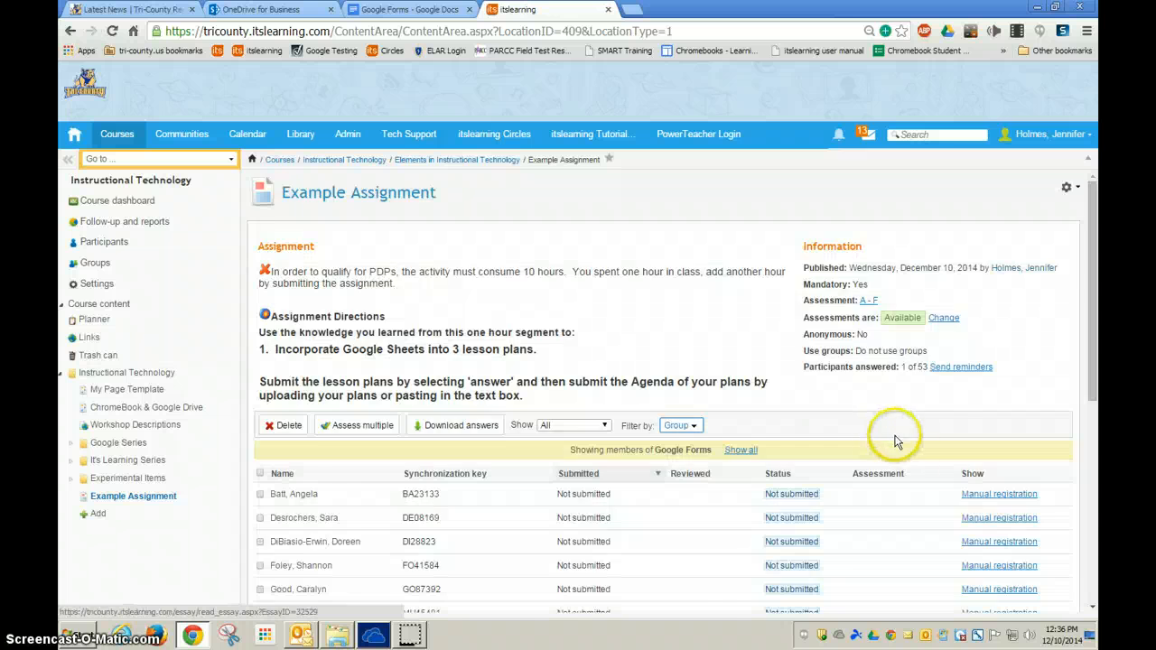
scroll(900, 474, down, 4)
scroll(900, 476, up, 2)
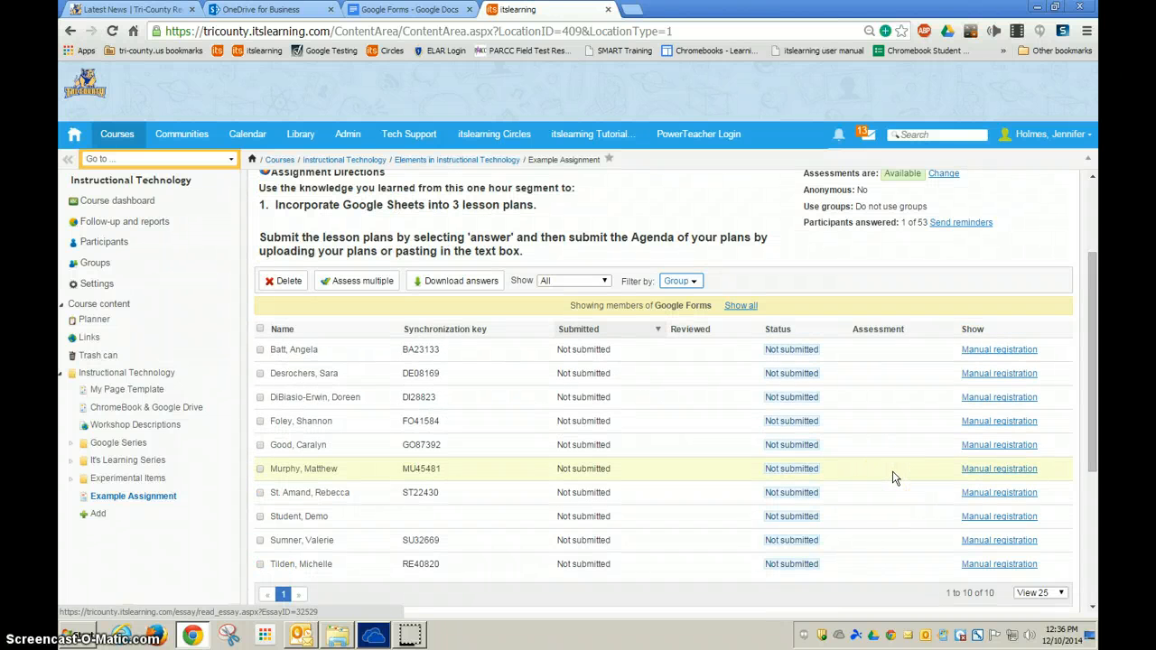
scroll(672, 353, up, 3)
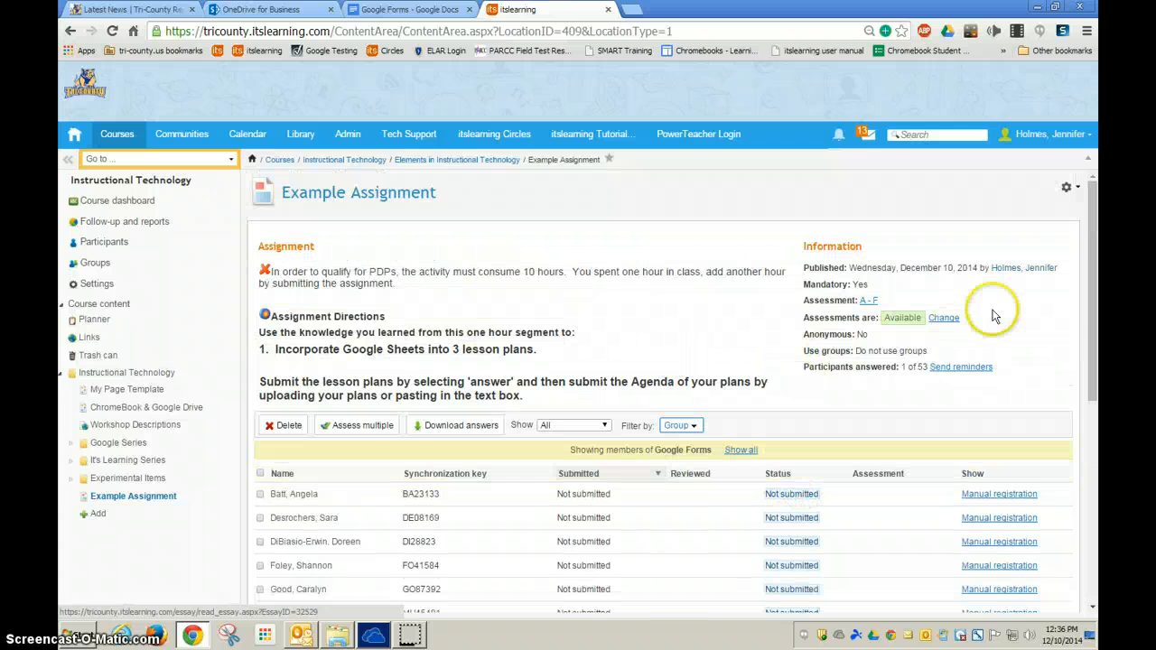